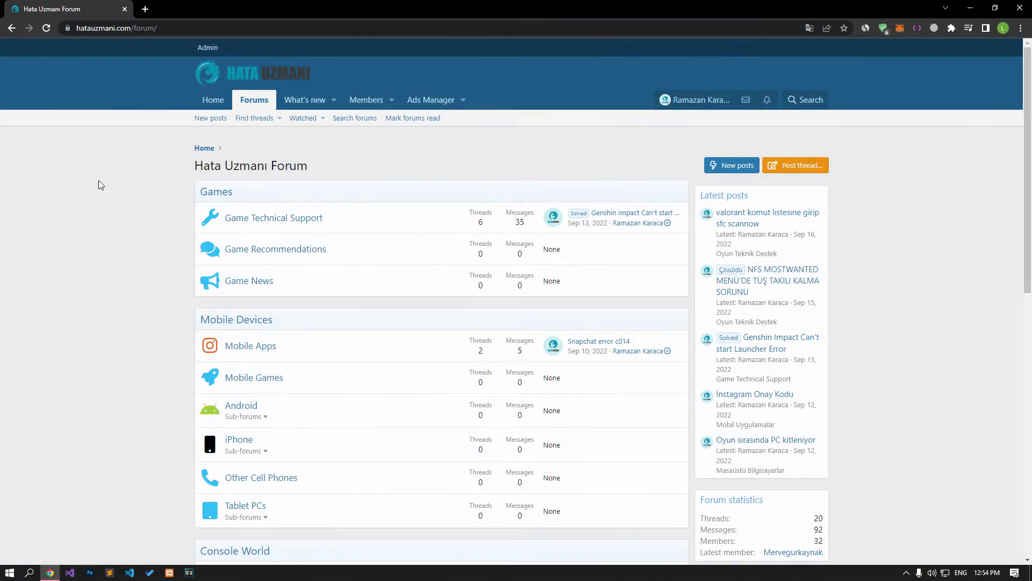
Position the Task Manager window over the article to show its process list.
{"action": "scroll", "coordinate": [99, 179], "scroll_direction": "down", "scroll_amount": 10}
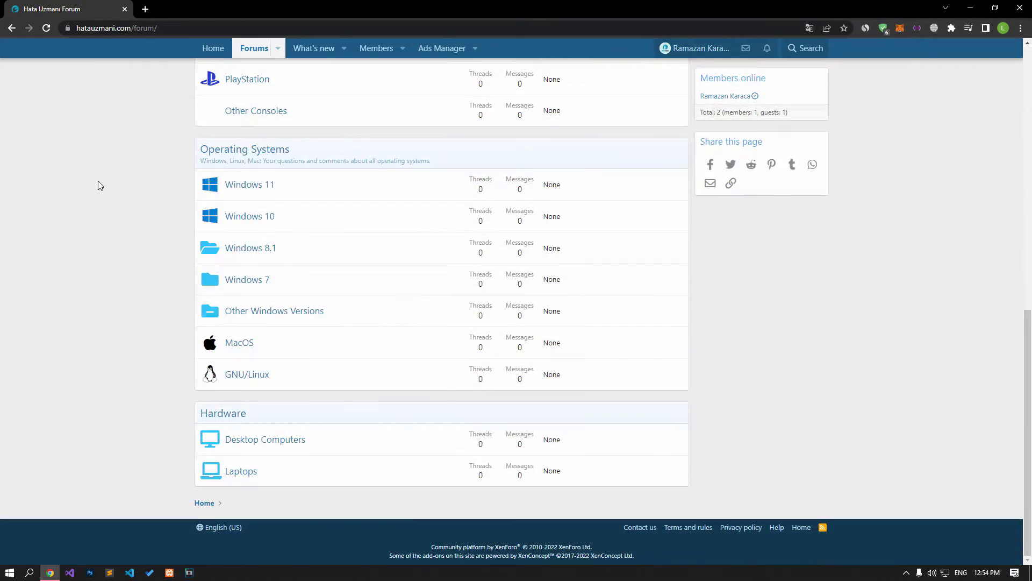
{"action": "scroll", "coordinate": [98, 180], "scroll_direction": "up", "scroll_amount": 12}
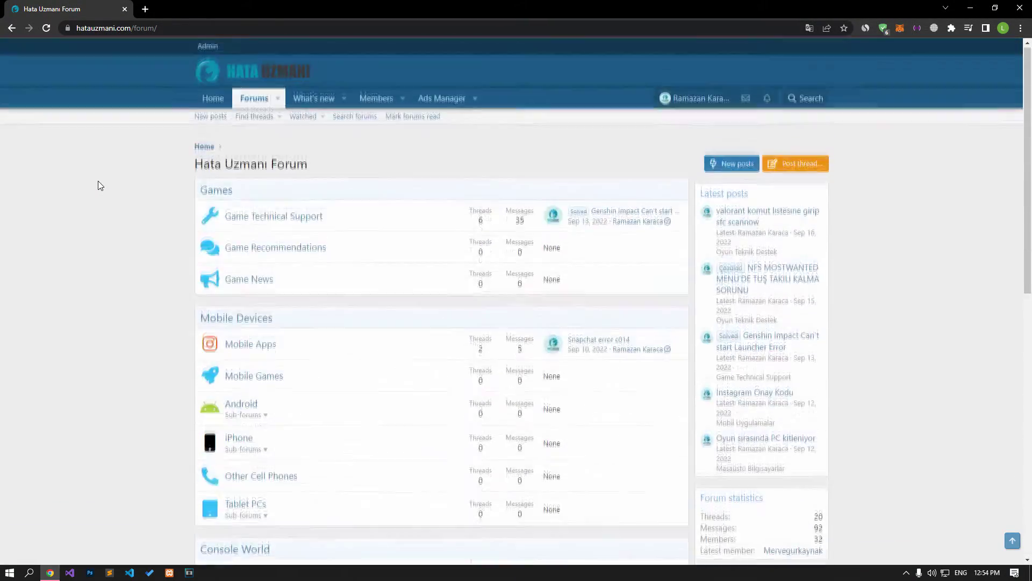
{"action": "left_click", "coordinate": [820, 167]}
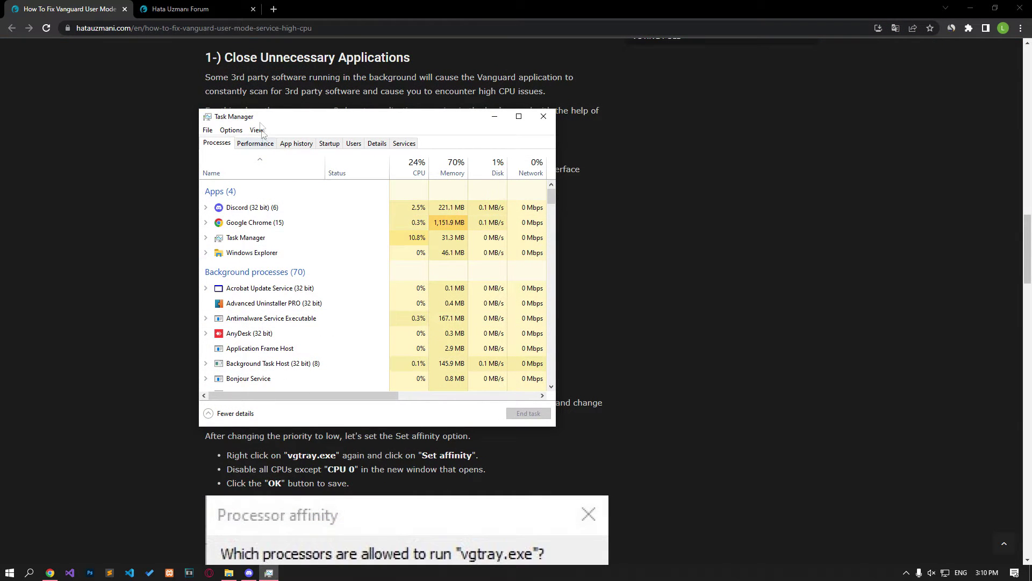
{"action": "left_click_drag", "start_coordinate": [265, 115], "coordinate": [280, 115]}
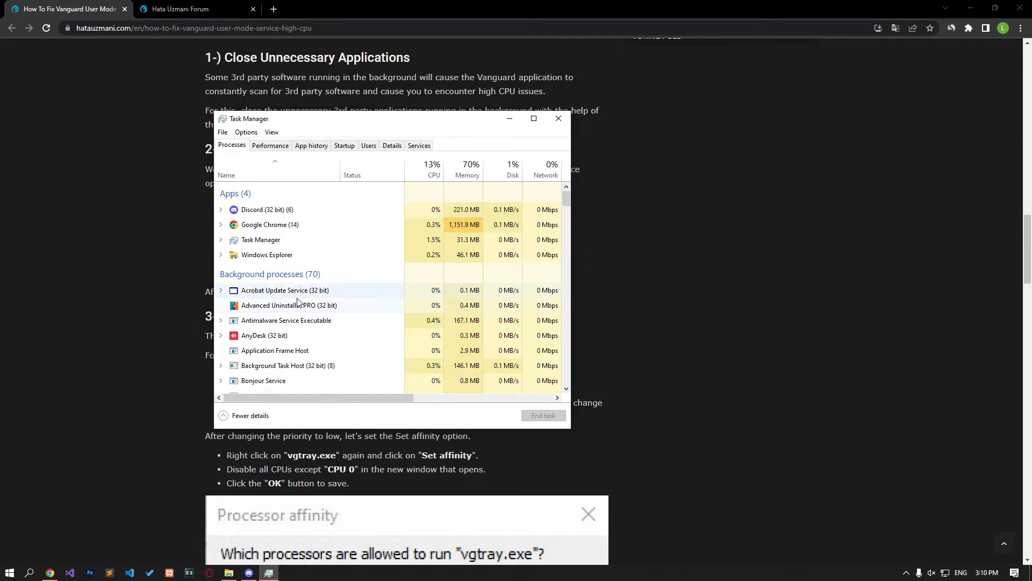
{"action": "left_click_drag", "start_coordinate": [566, 199], "coordinate": [567, 204]}
End Acrobat Update Service, Advanced Uninstaller PRO and DAEMON Tools Lite Agent, then select AnyDesk.
{"action": "left_click", "coordinate": [280, 188]}
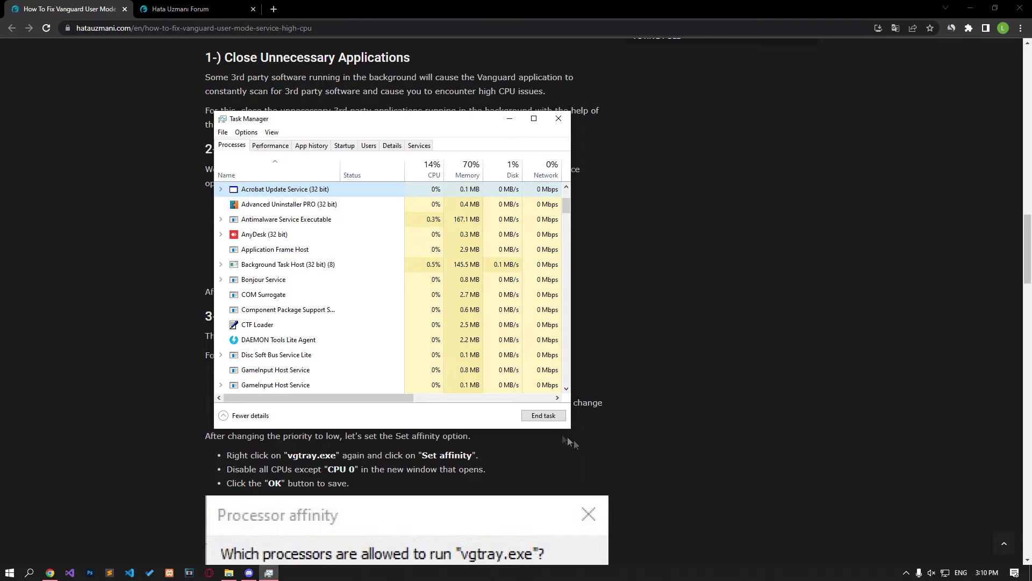
{"action": "left_click", "coordinate": [538, 417]}
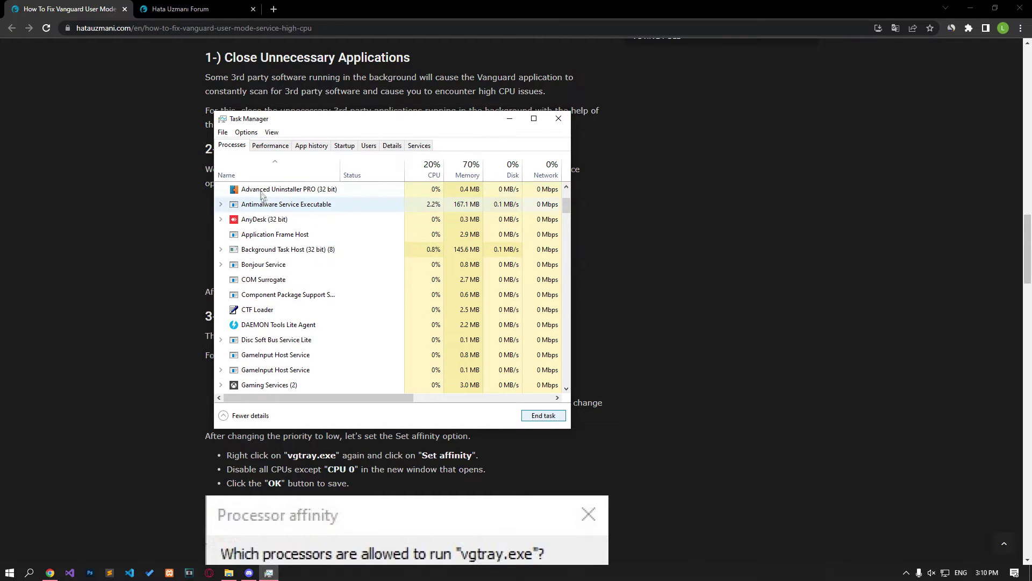
{"action": "left_click", "coordinate": [262, 193]}
{"action": "left_click", "coordinate": [543, 415]}
{"action": "left_click", "coordinate": [371, 310]}
{"action": "left_click", "coordinate": [540, 415]}
{"action": "mouse_move", "coordinate": [567, 212]}
{"action": "left_mouse_down"}
{"action": "mouse_move", "coordinate": [567, 223]}
{"action": "mouse_move", "coordinate": [569, 208]}
{"action": "left_mouse_up"}
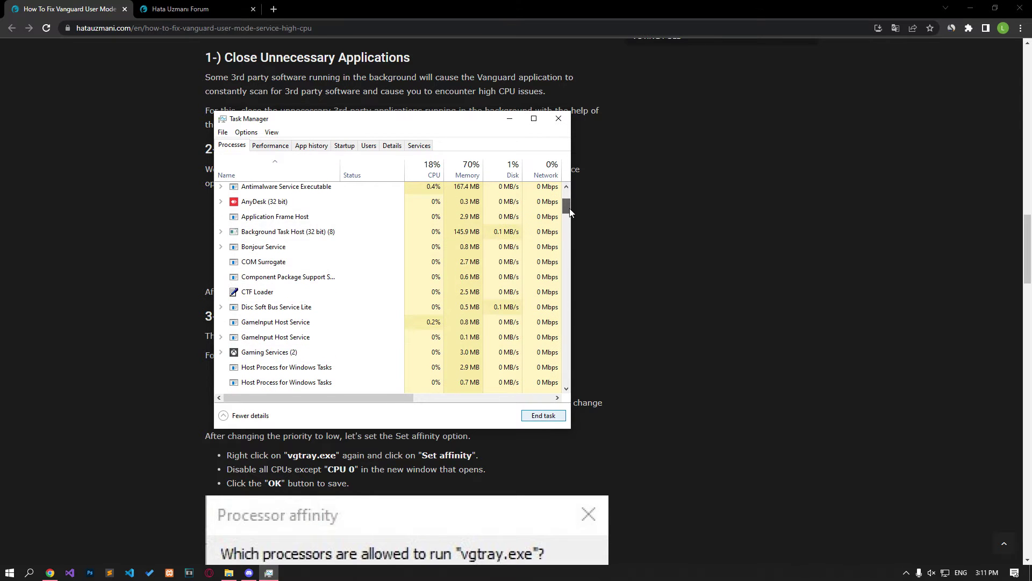
{"action": "left_click", "coordinate": [320, 207]}
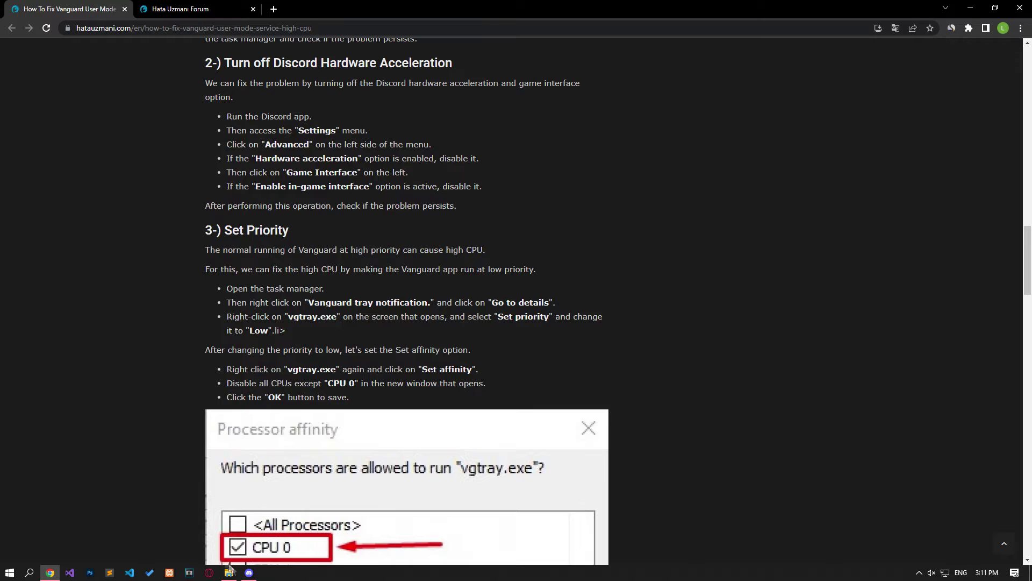
Leave Discord's in-game overlay switched off in Game Overlay settings.
{"action": "left_click", "coordinate": [248, 572]}
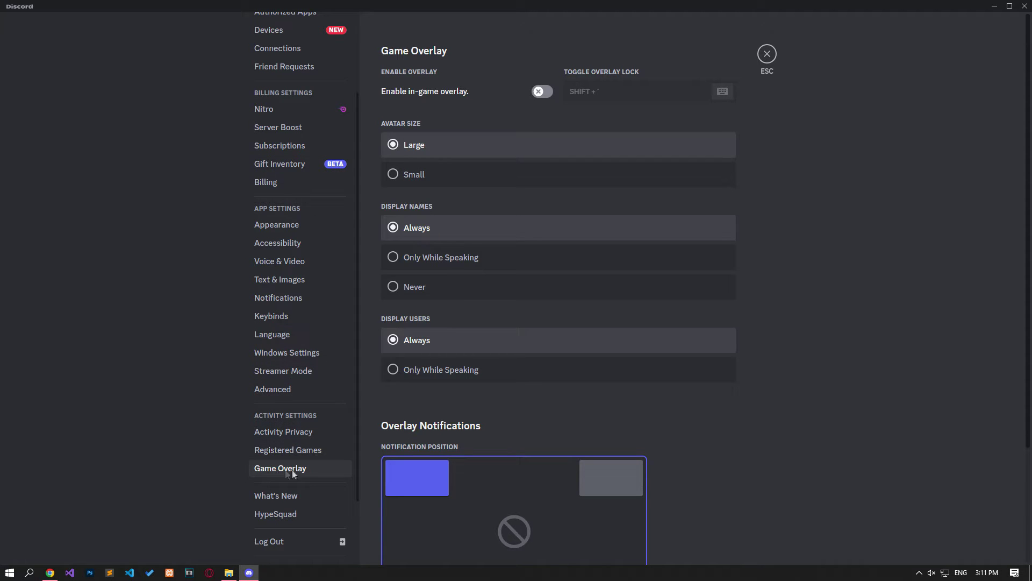
{"action": "left_click", "coordinate": [543, 94]}
{"action": "left_click", "coordinate": [540, 94]}
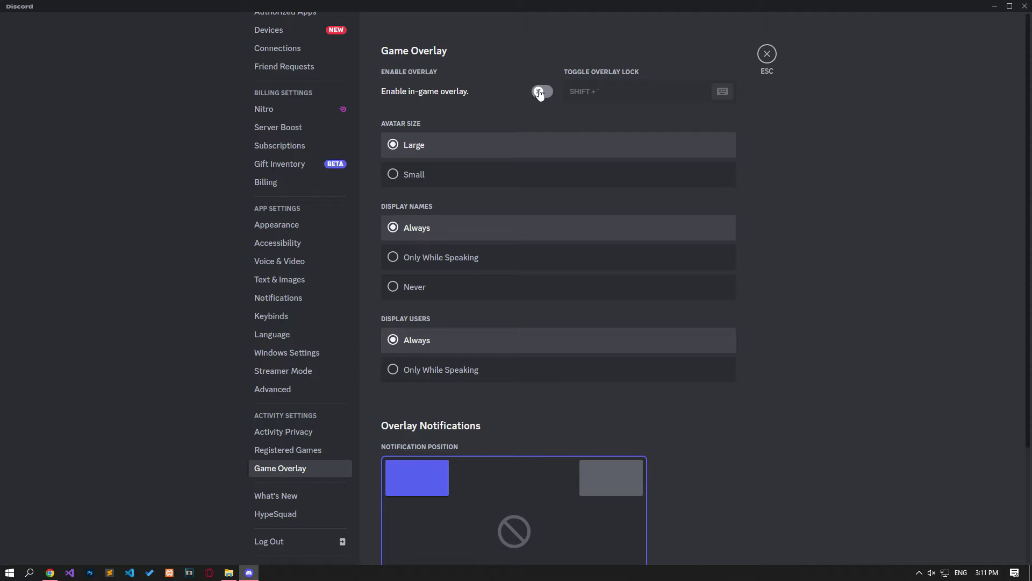
Keep Hardware Acceleration off under Discord's Advanced settings and return to the Vanguard article.
{"action": "left_click", "coordinate": [268, 393]}
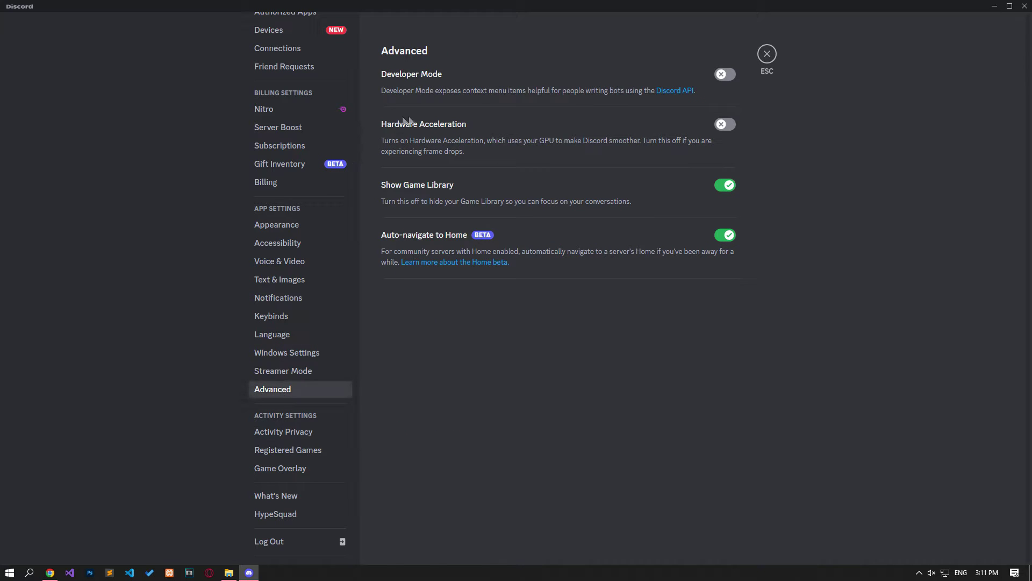
{"action": "left_click", "coordinate": [727, 126]}
{"action": "left_click", "coordinate": [540, 320]}
{"action": "key", "text": "alt+Tab"}
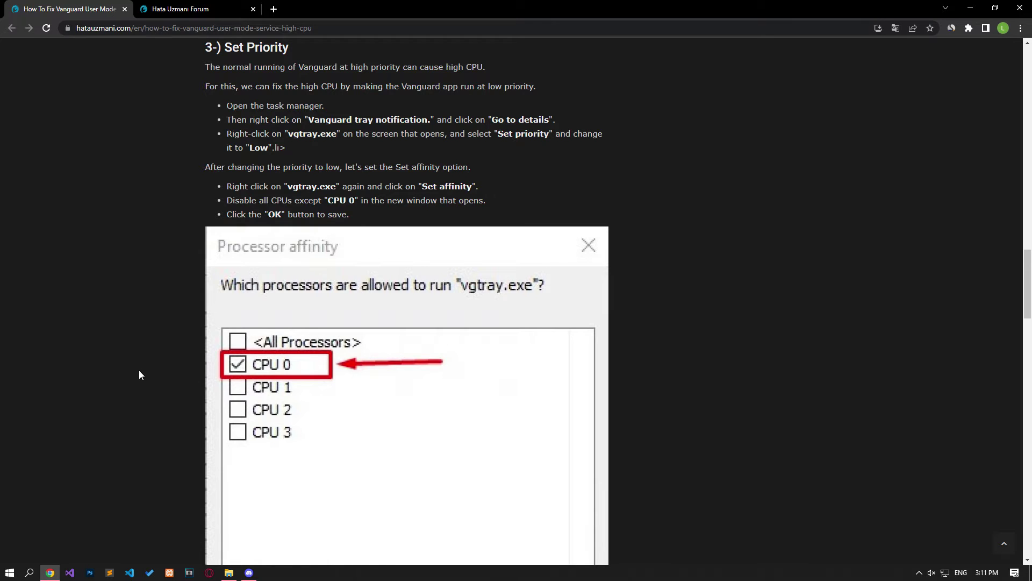
Find vgtray.exe through the Vanguard tray notification details and set its priority to Low.
{"action": "right_click", "coordinate": [401, 572]}
{"action": "left_click", "coordinate": [421, 527]}
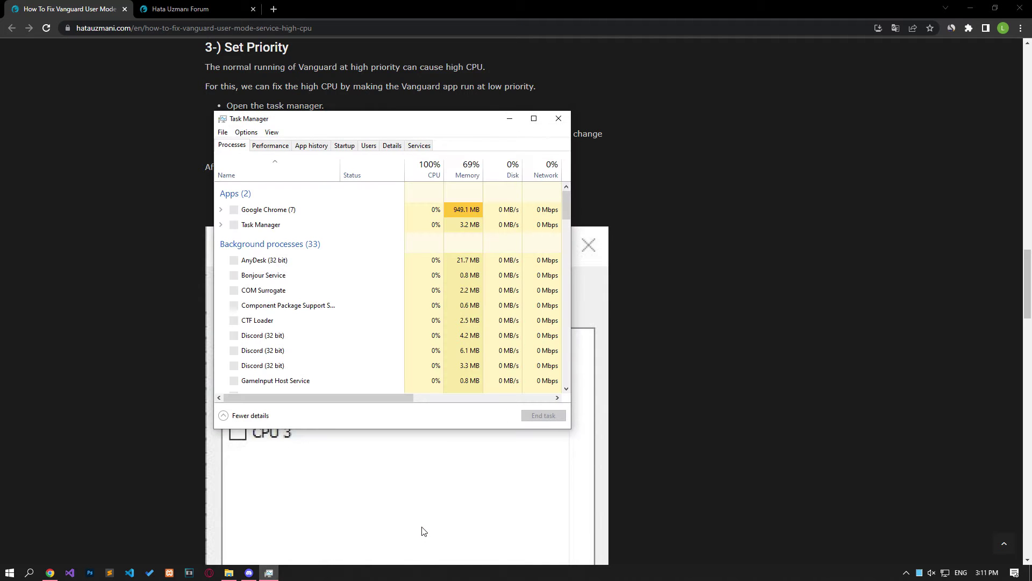
{"action": "key", "text": "v"}
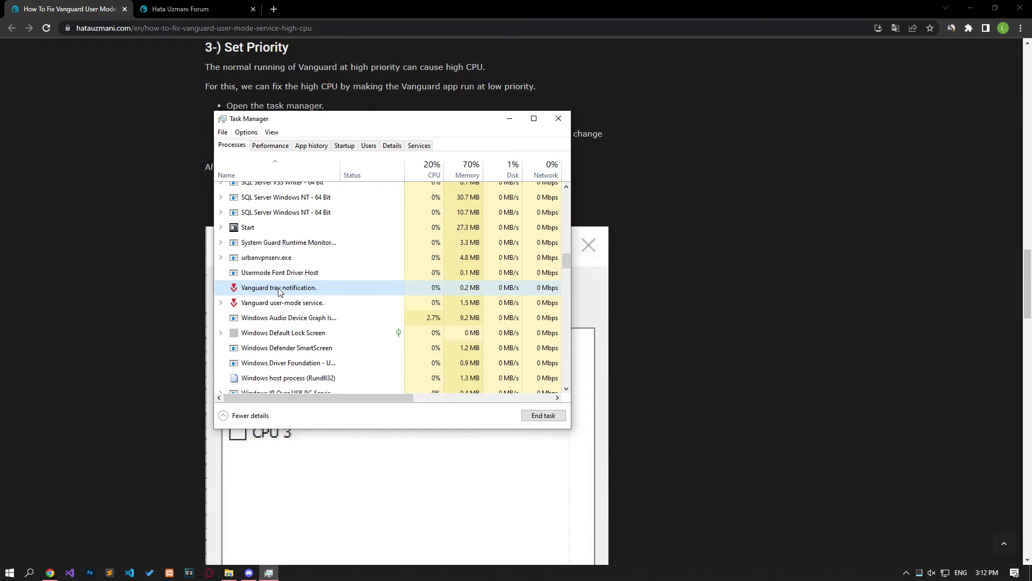
{"action": "right_click", "coordinate": [310, 290]}
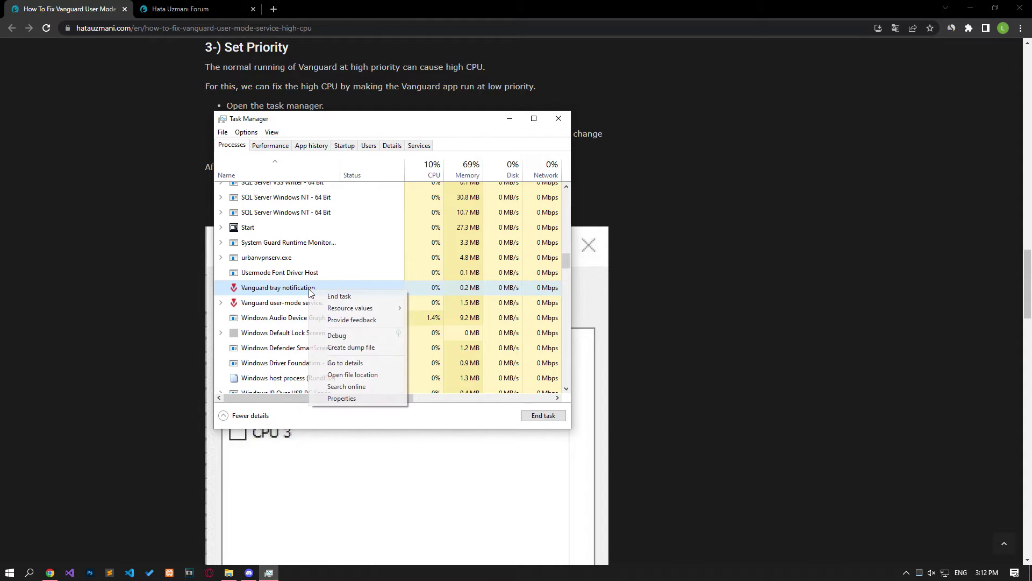
{"action": "left_click", "coordinate": [333, 361]}
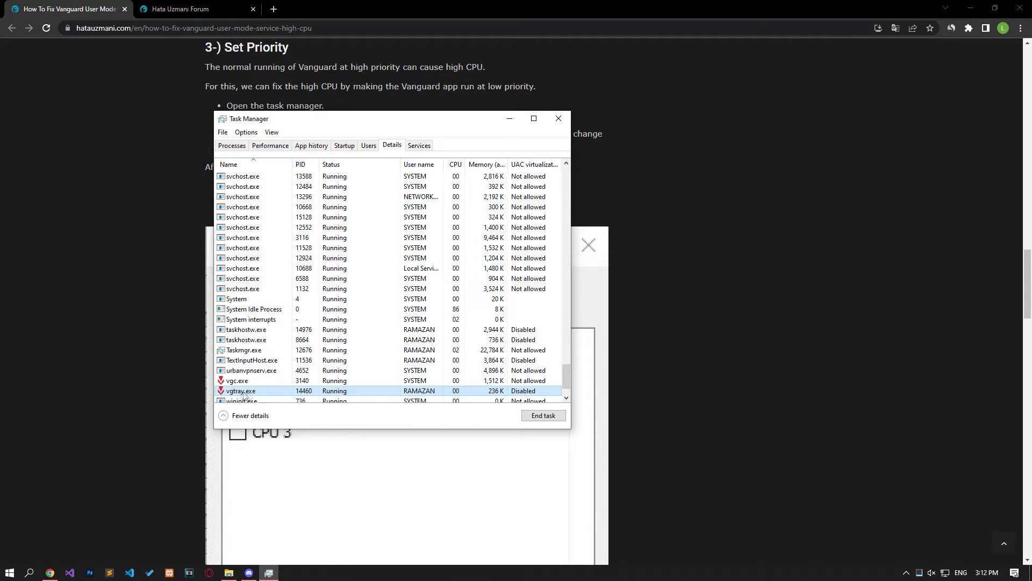
{"action": "right_click", "coordinate": [263, 394]}
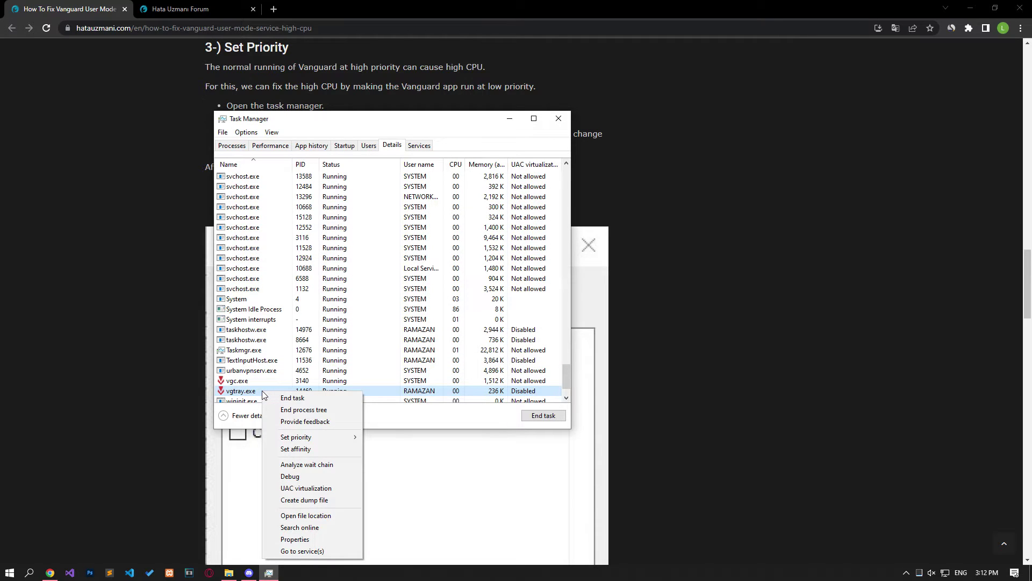
{"action": "mouse_move", "coordinate": [288, 440]}
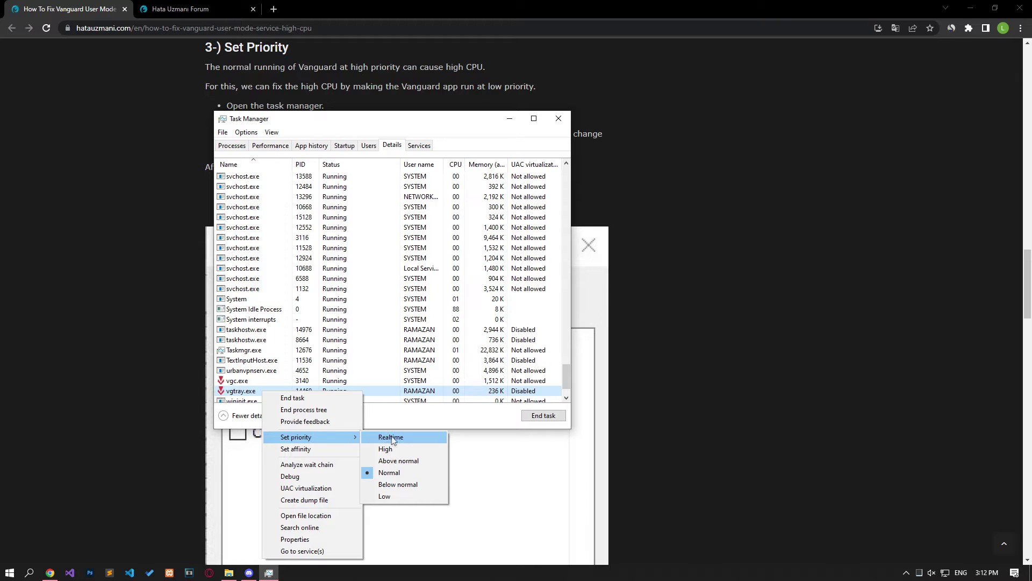
{"action": "left_click", "coordinate": [388, 495]}
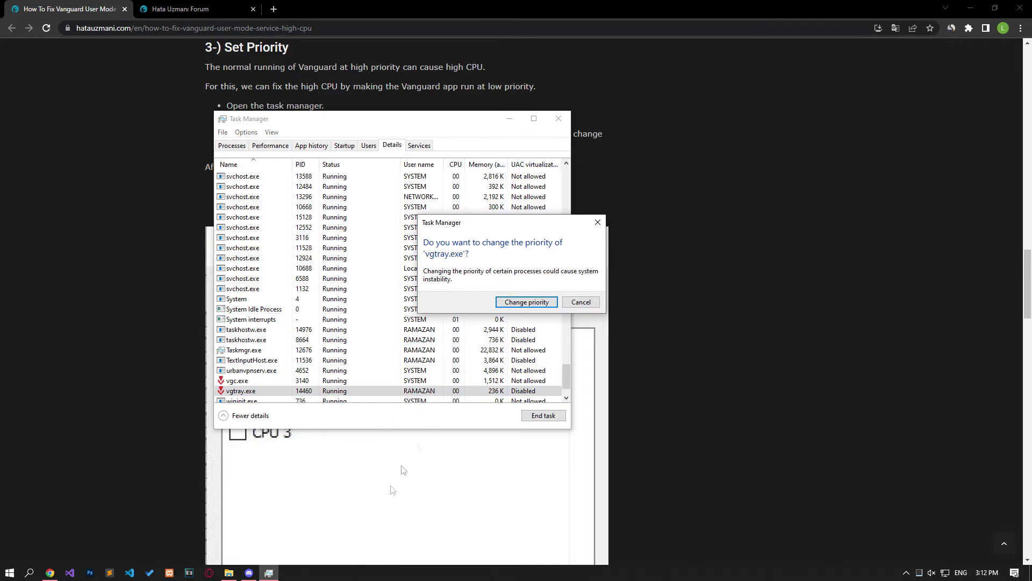
{"action": "left_click", "coordinate": [535, 304]}
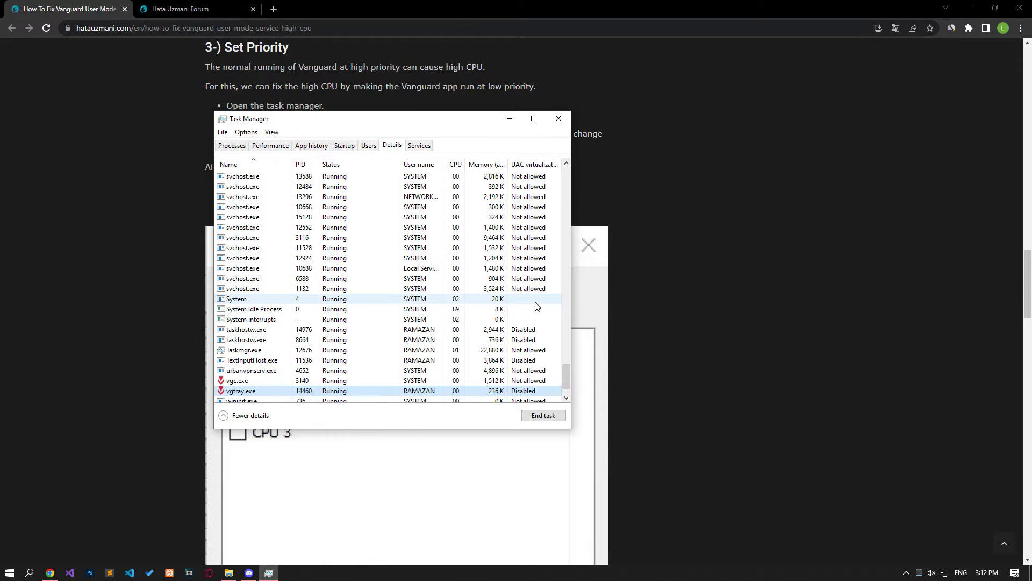
Restrict vgtray.exe's processor affinity to CPU 0 only.
{"action": "right_click", "coordinate": [258, 393]}
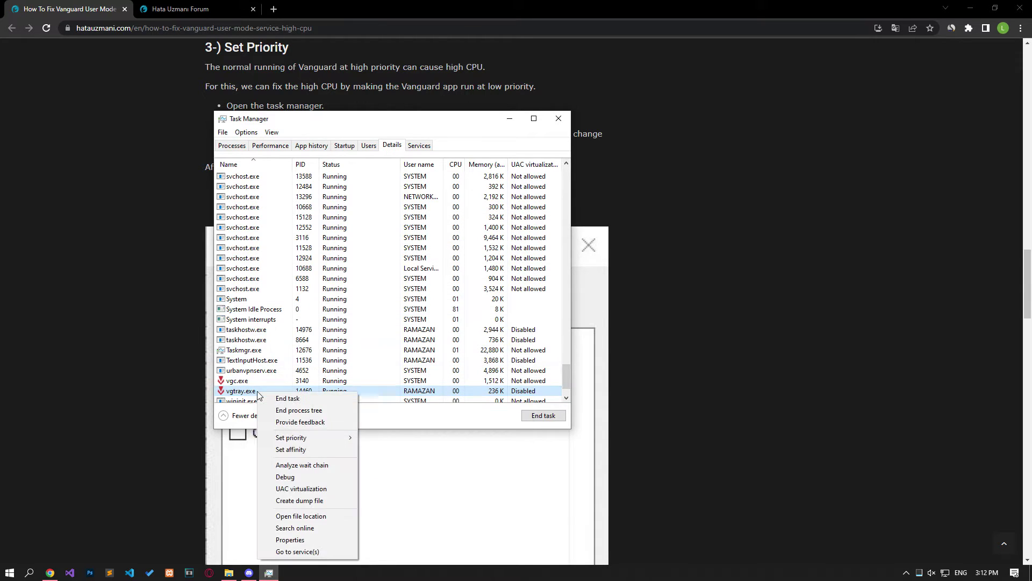
{"action": "left_click", "coordinate": [291, 449]}
{"action": "left_click", "coordinate": [232, 185]}
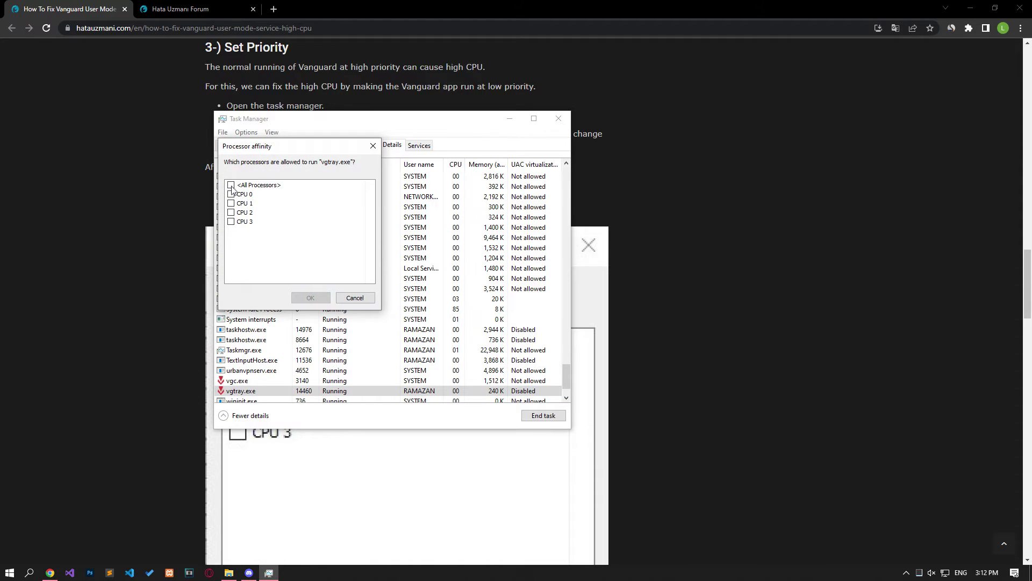
{"action": "left_click", "coordinate": [242, 195]}
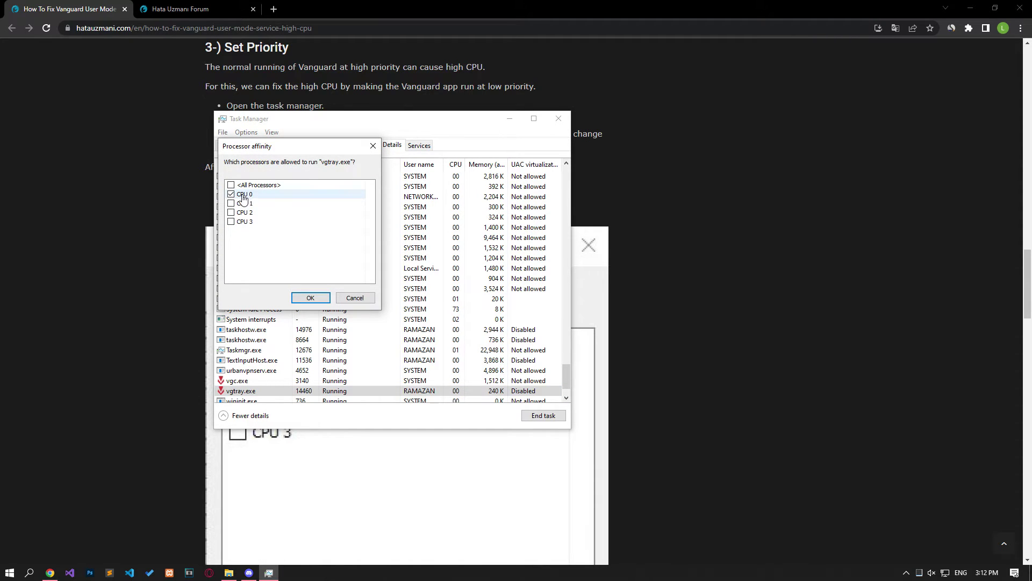
{"action": "left_click", "coordinate": [310, 297]}
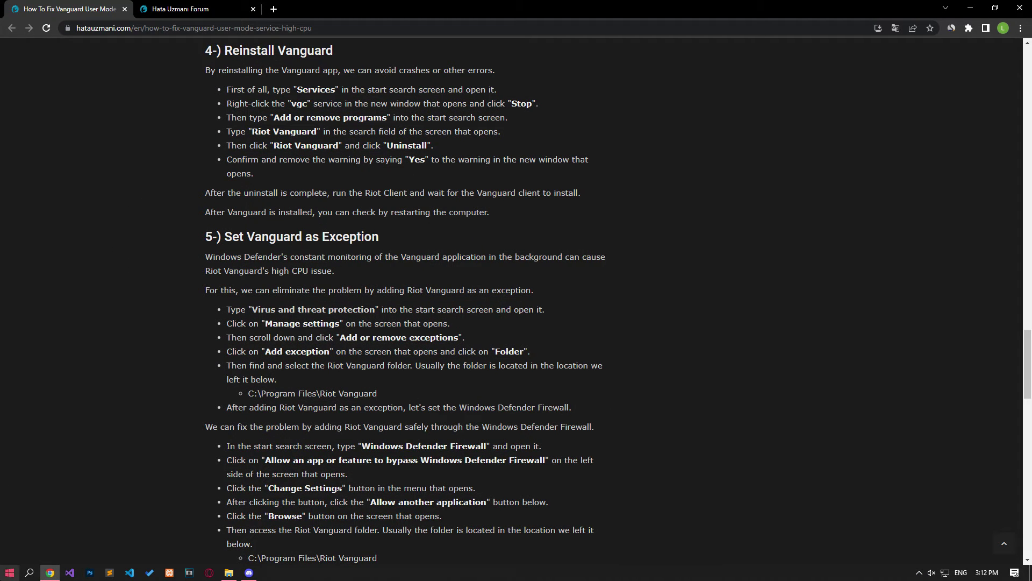
Launch Services from search, stop the vgc service, and close the Services window.
{"action": "left_click", "coordinate": [9, 572]}
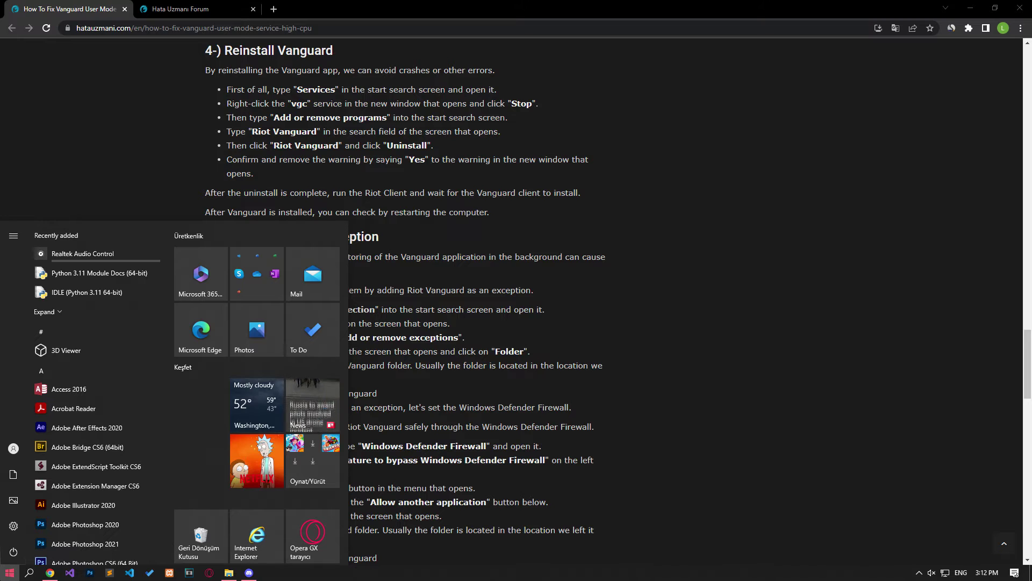
{"action": "type", "text": "services"}
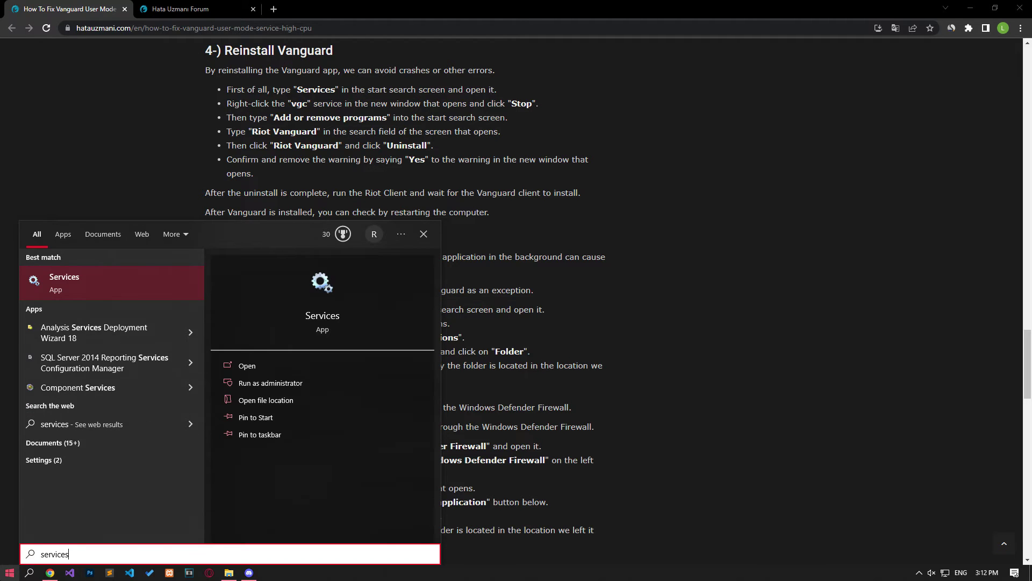
{"action": "left_click", "coordinate": [97, 282]}
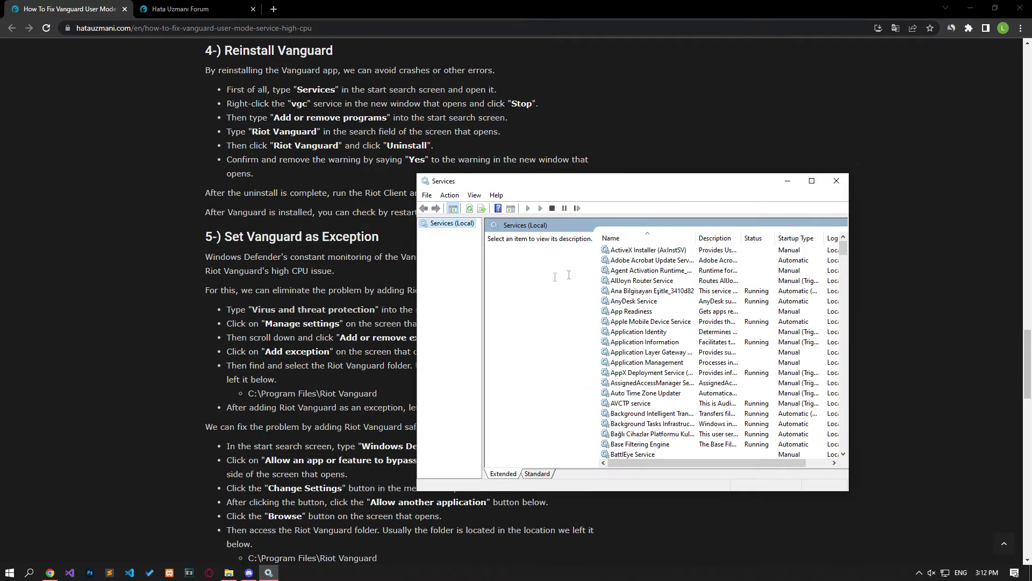
{"action": "left_click", "coordinate": [624, 271]}
{"action": "type", "text": "v"}
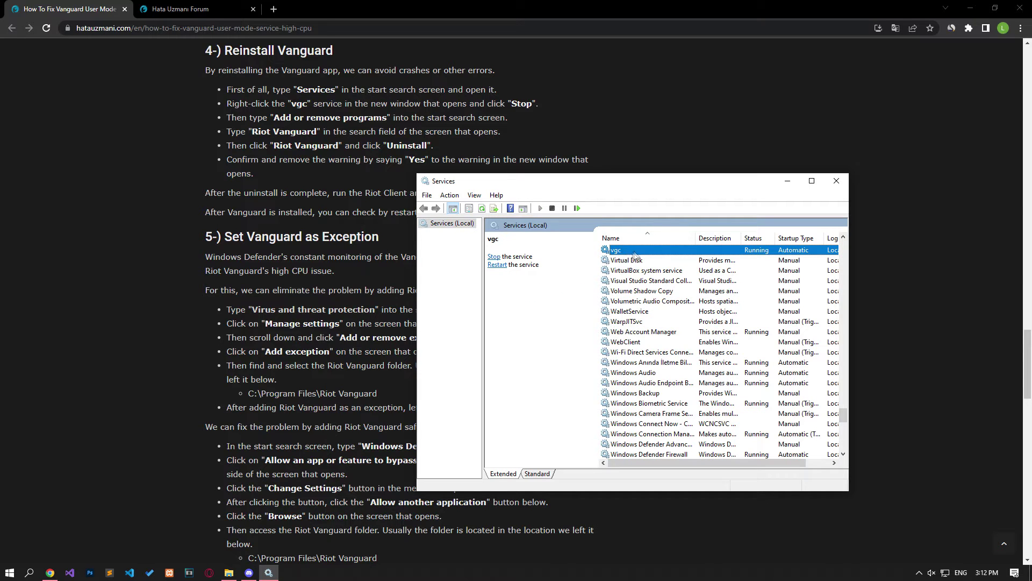
{"action": "right_click", "coordinate": [628, 251]}
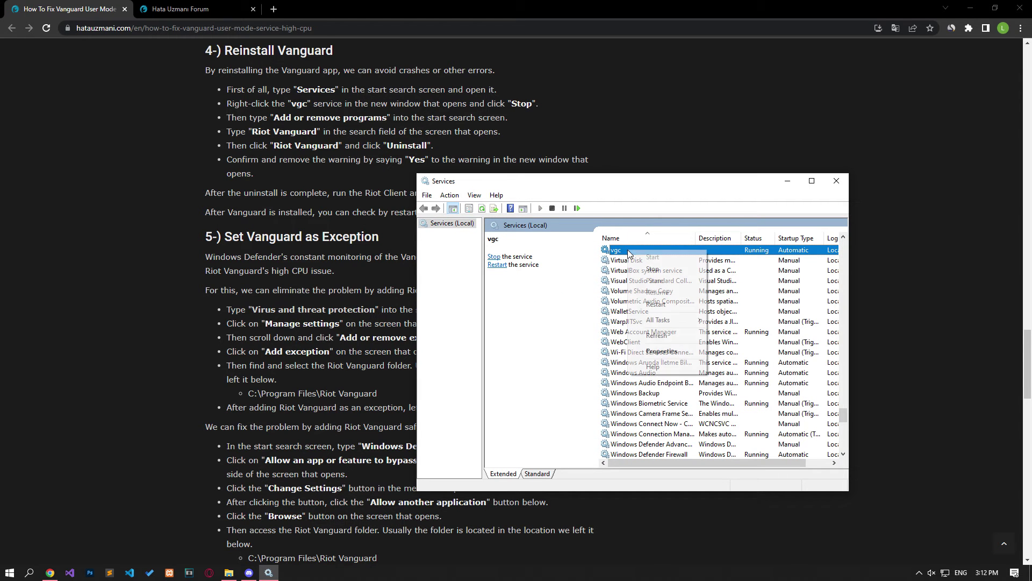
{"action": "left_click", "coordinate": [652, 270]}
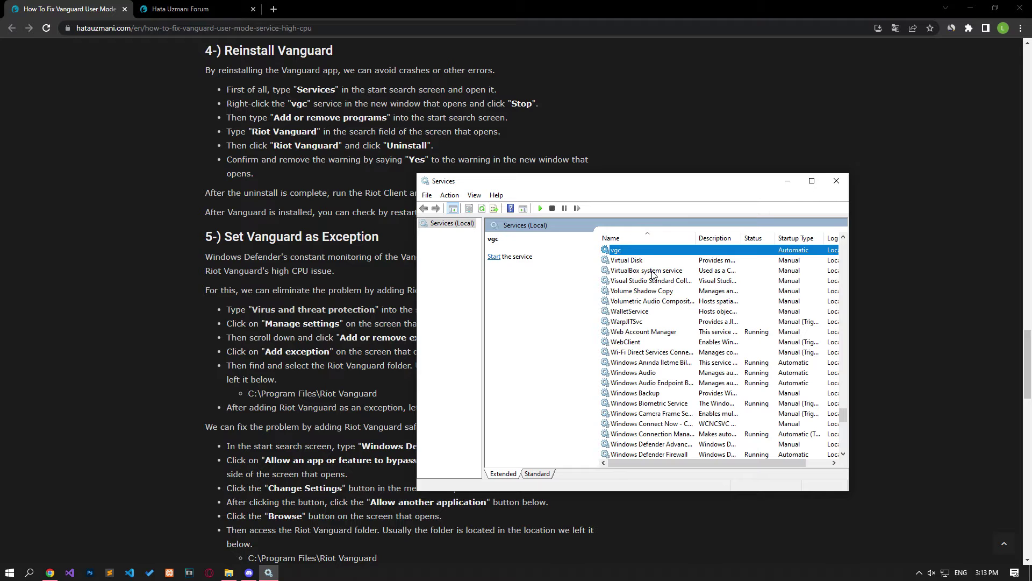
{"action": "left_click", "coordinate": [832, 181]}
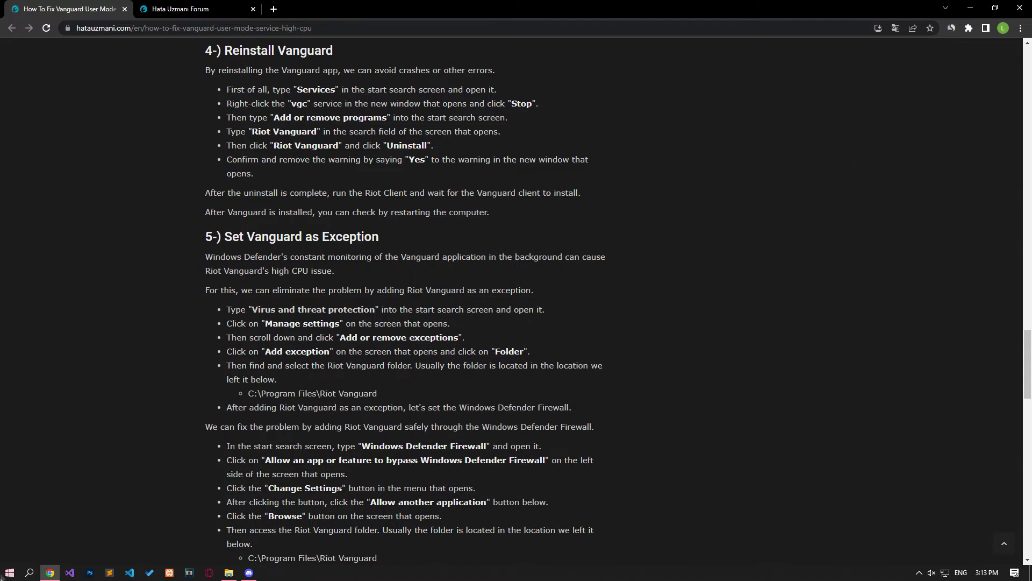
Filter Add or remove programs for 'Riot Vang' and fully uninstall Riot Vanguard.
{"action": "key", "text": "super"}
{"action": "type", "text": "add"}
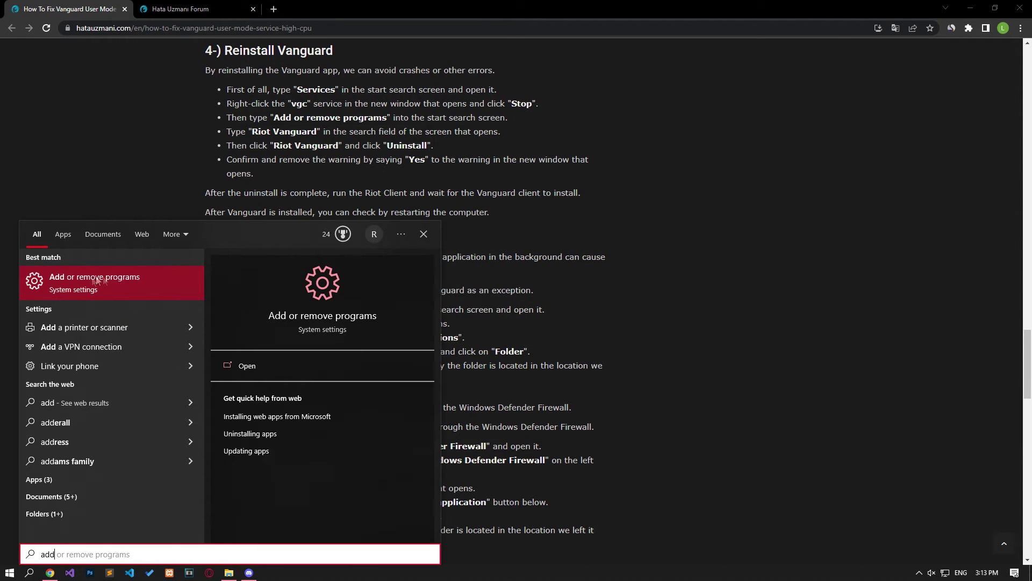
{"action": "left_click", "coordinate": [95, 289]}
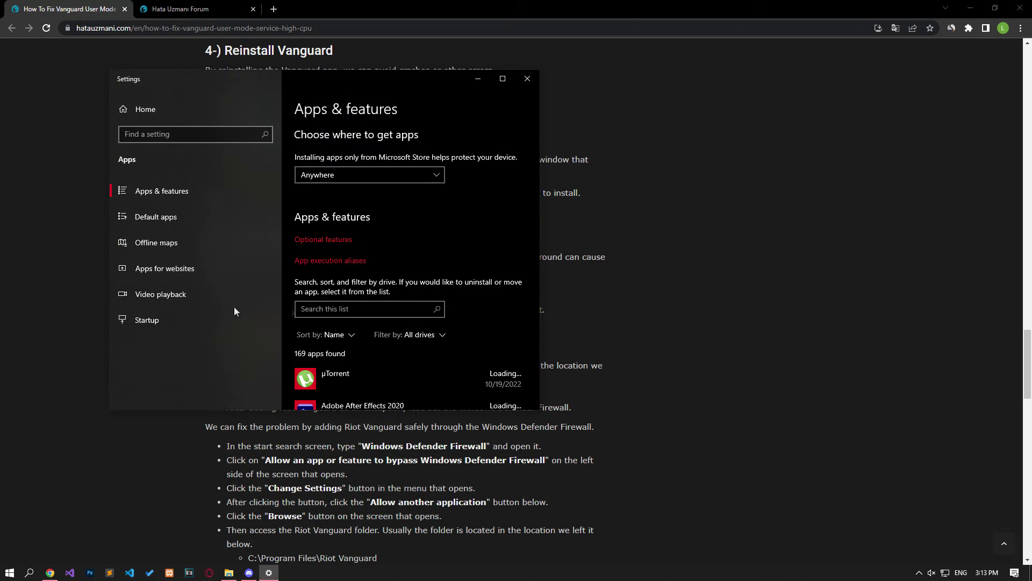
{"action": "left_click", "coordinate": [373, 309]}
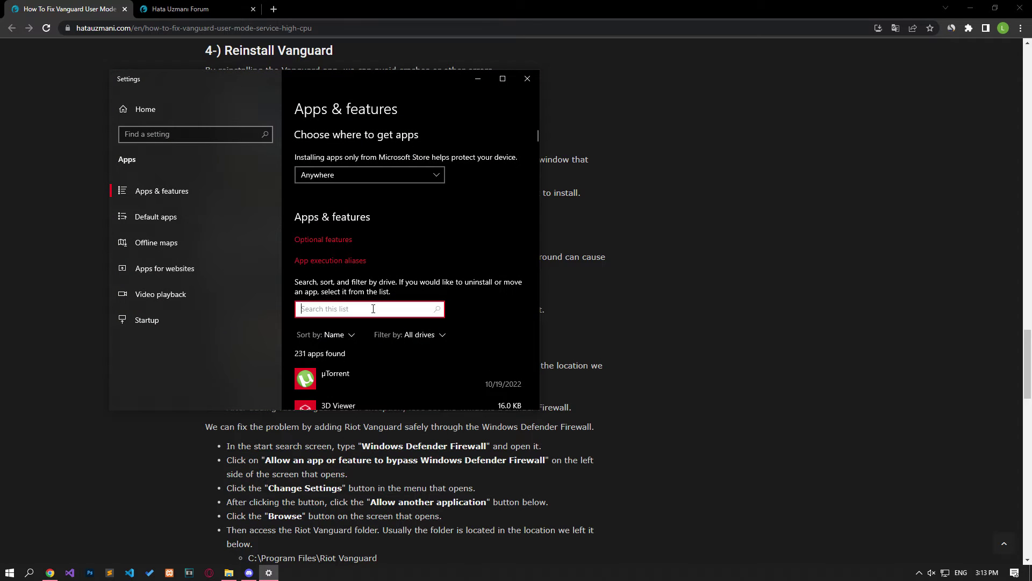
{"action": "type", "text": "Riot Vang"}
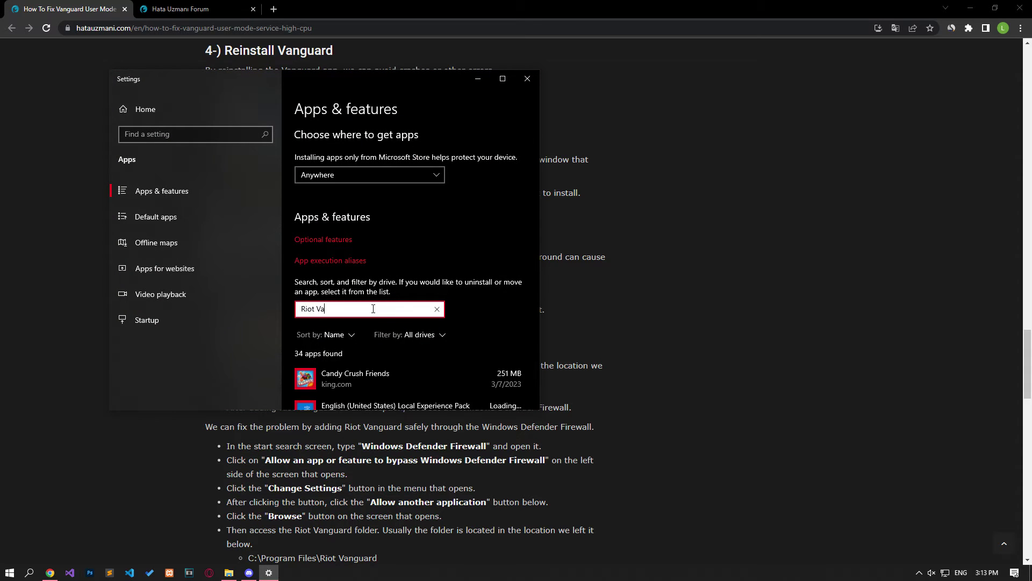
{"action": "left_click", "coordinate": [364, 382]}
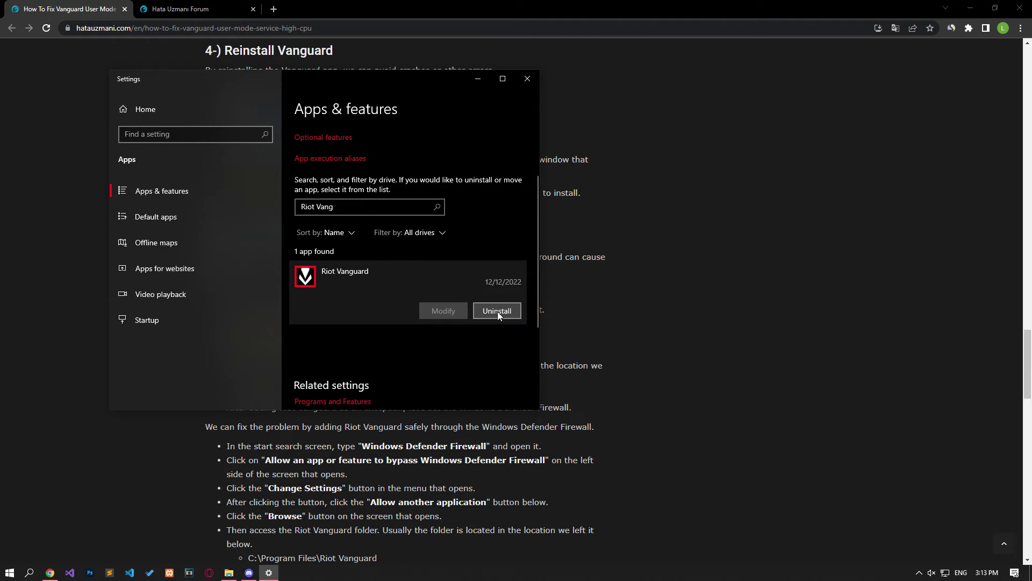
{"action": "left_click", "coordinate": [498, 311]}
{"action": "left_click", "coordinate": [510, 285]}
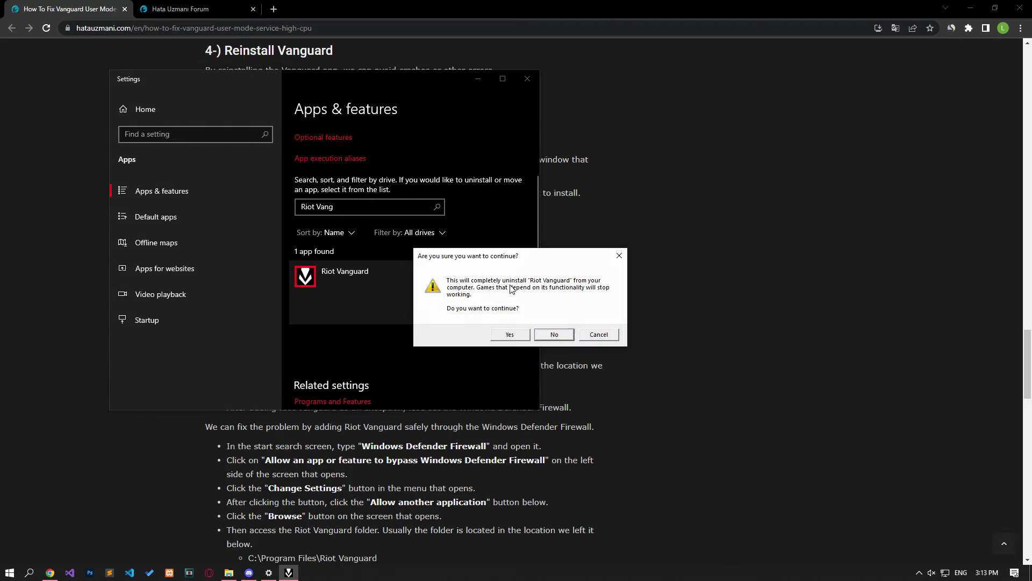
{"action": "left_click", "coordinate": [517, 334]}
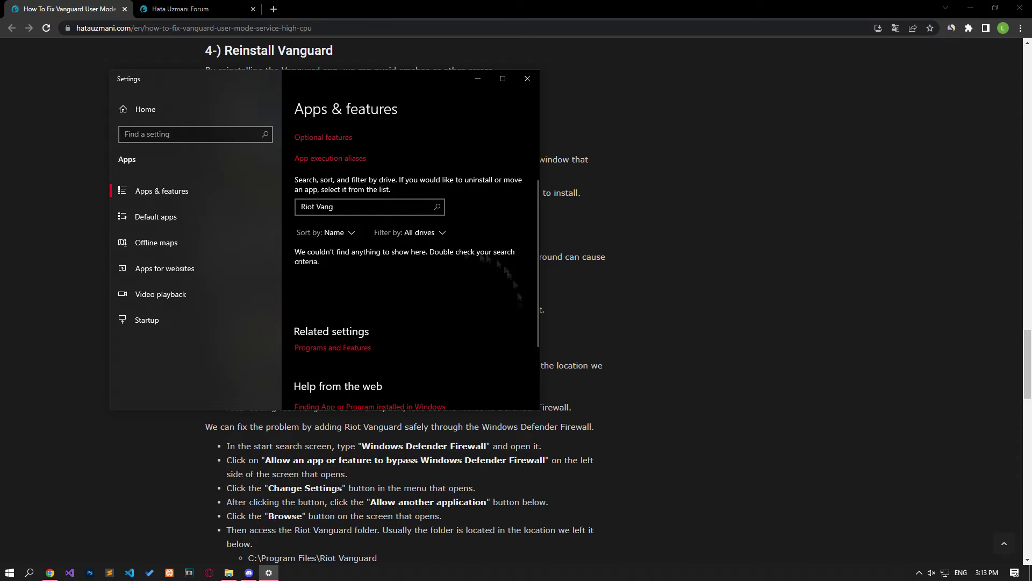
Update VALORANT in Riot Client to reinstall Vanguard, then open Start's power options to restart.
{"action": "left_click", "coordinate": [527, 79]}
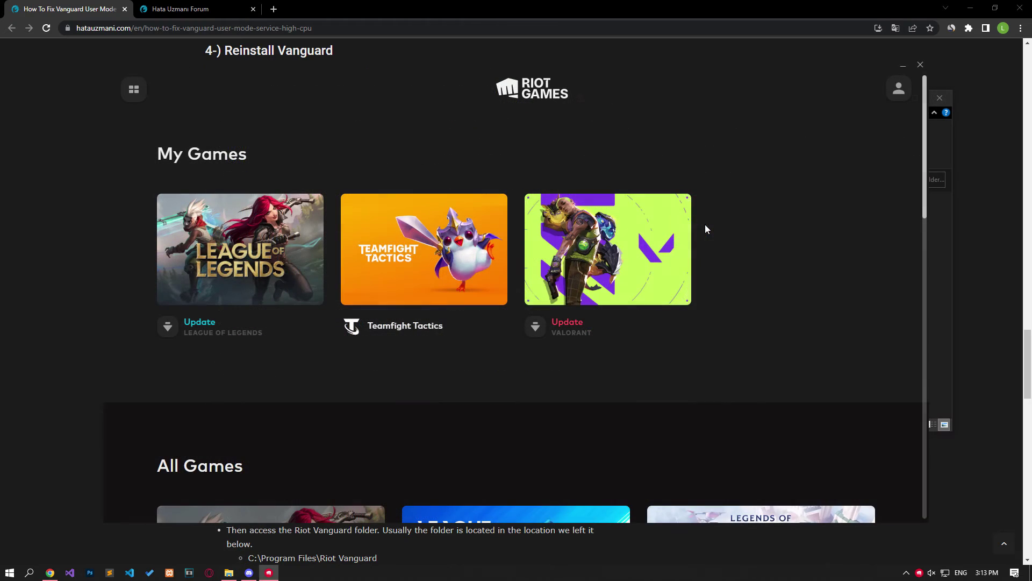
{"action": "left_click", "coordinate": [673, 231]}
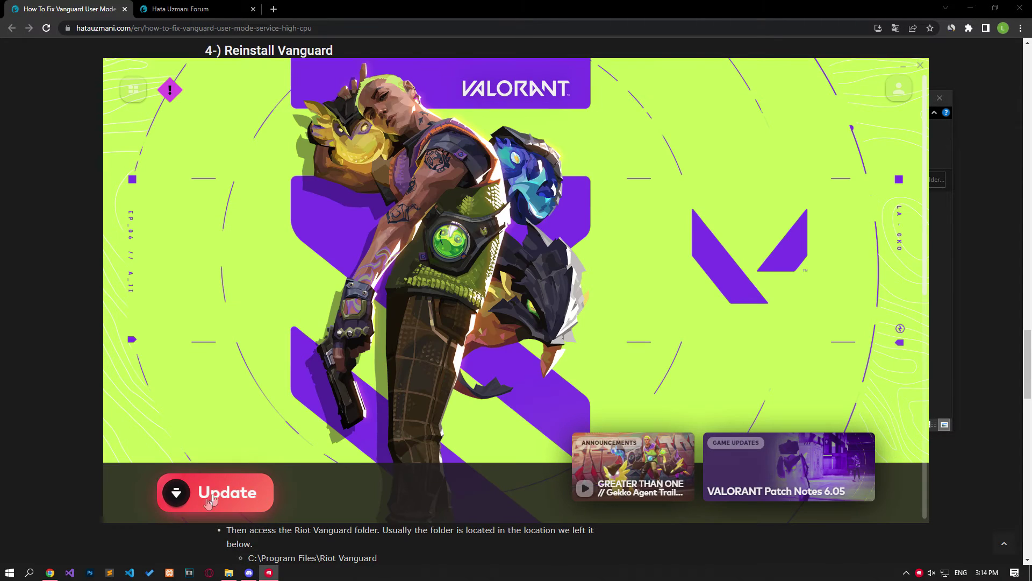
{"action": "left_click", "coordinate": [214, 497]}
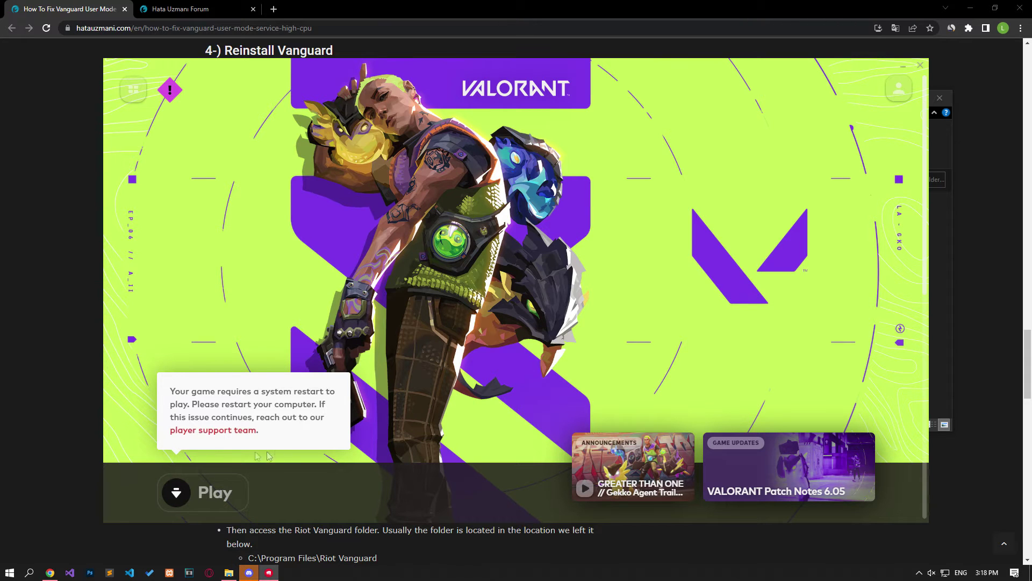
{"action": "left_click", "coordinate": [9, 573]}
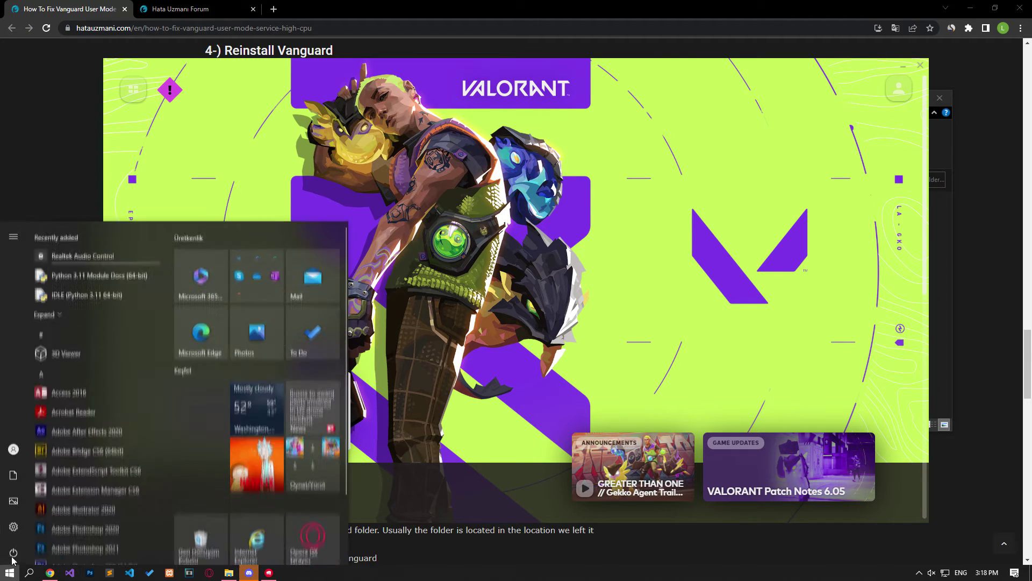
{"action": "left_click", "coordinate": [13, 552]}
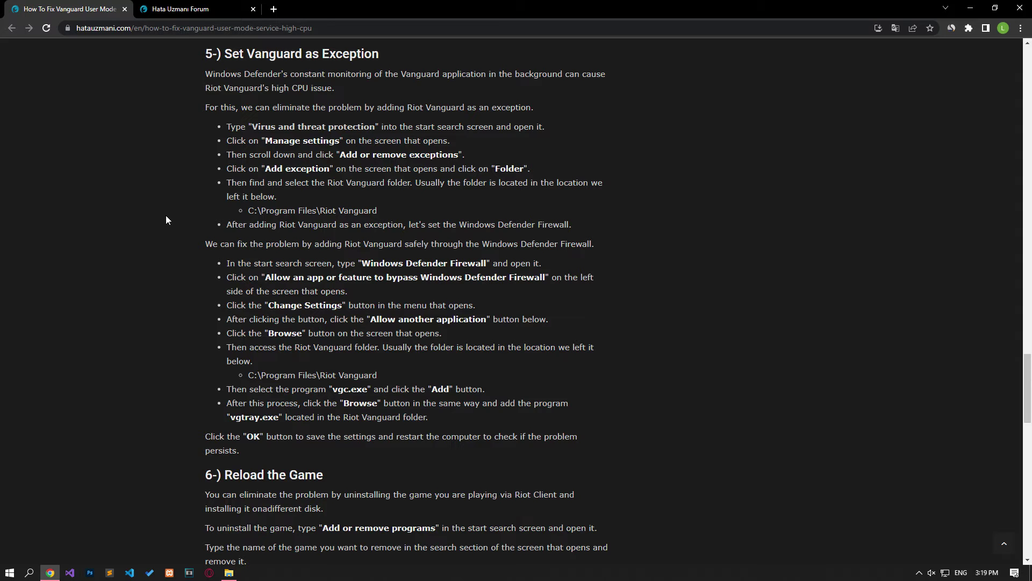
Go from Virus & threat protection to its settings and the Add or remove exclusions page.
{"action": "key", "text": "super"}
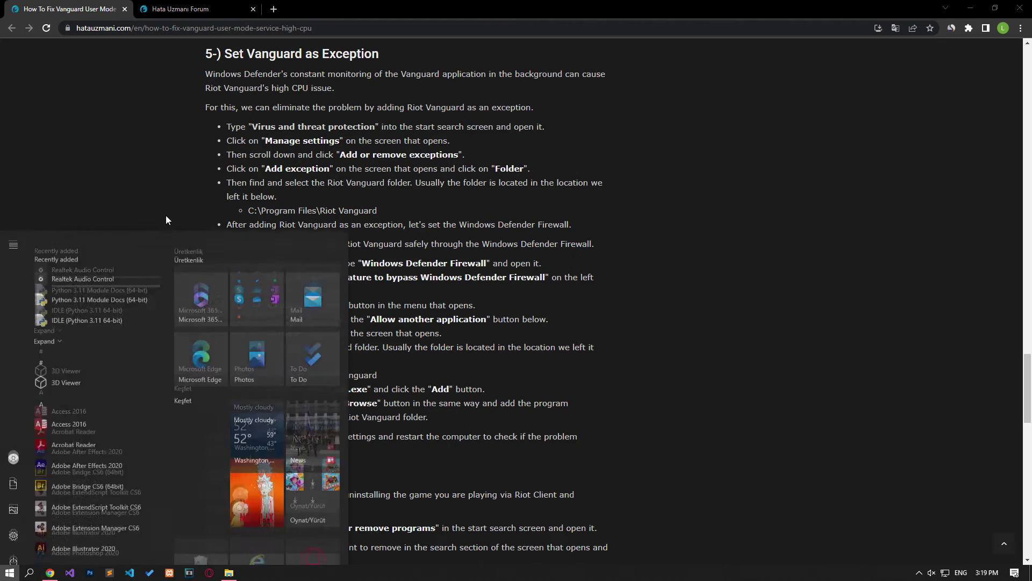
{"action": "type", "text": "vir"}
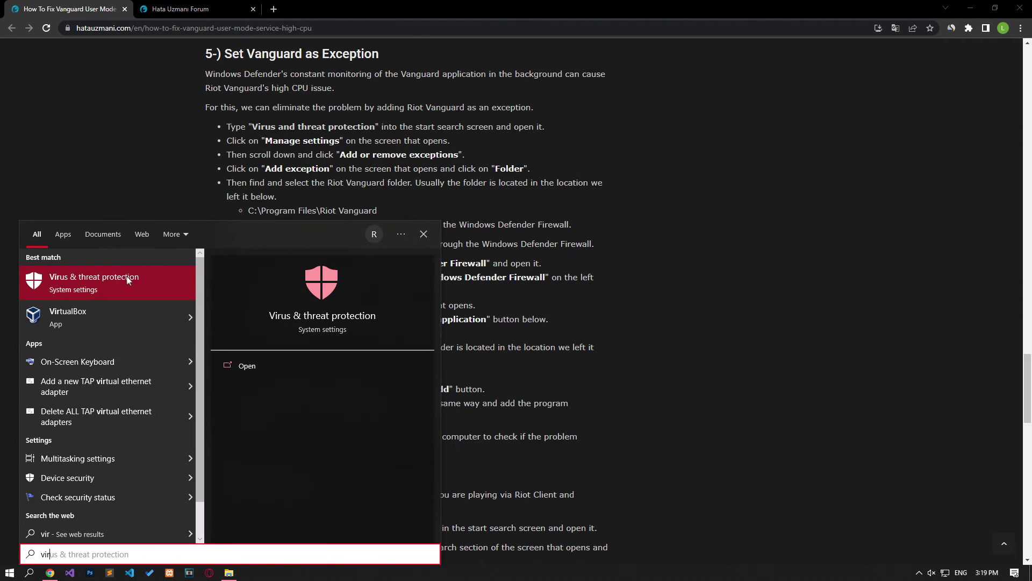
{"action": "left_click", "coordinate": [114, 276]}
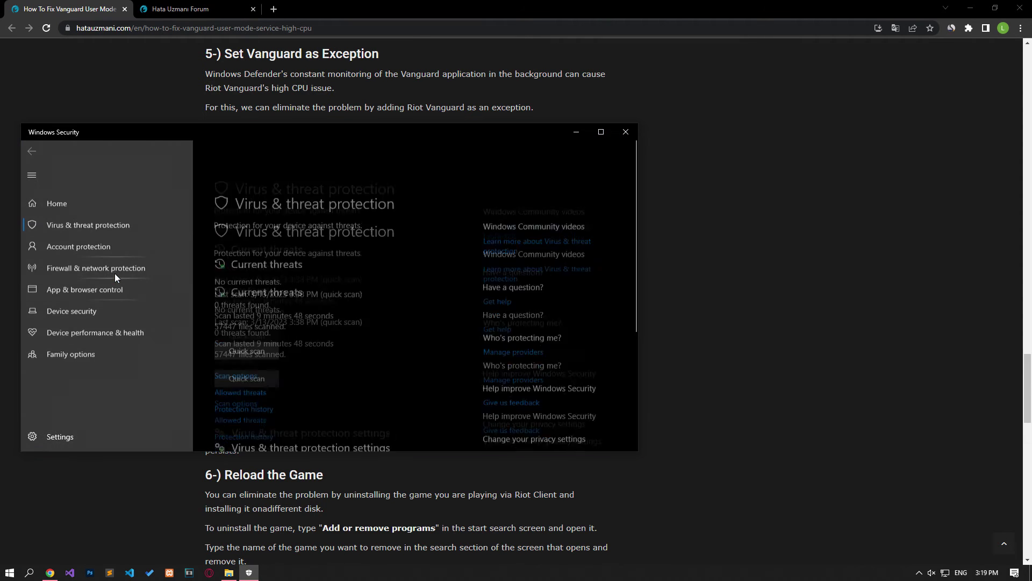
{"action": "scroll", "coordinate": [299, 345], "scroll_direction": "down", "scroll_amount": 2}
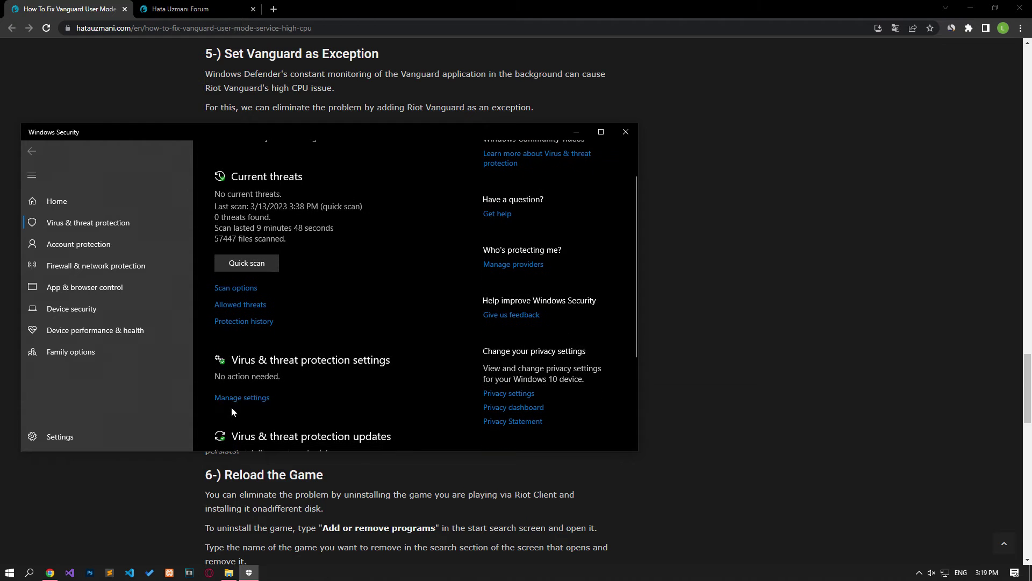
{"action": "left_click", "coordinate": [238, 398]}
{"action": "scroll", "coordinate": [238, 398], "scroll_direction": "down", "scroll_amount": 8}
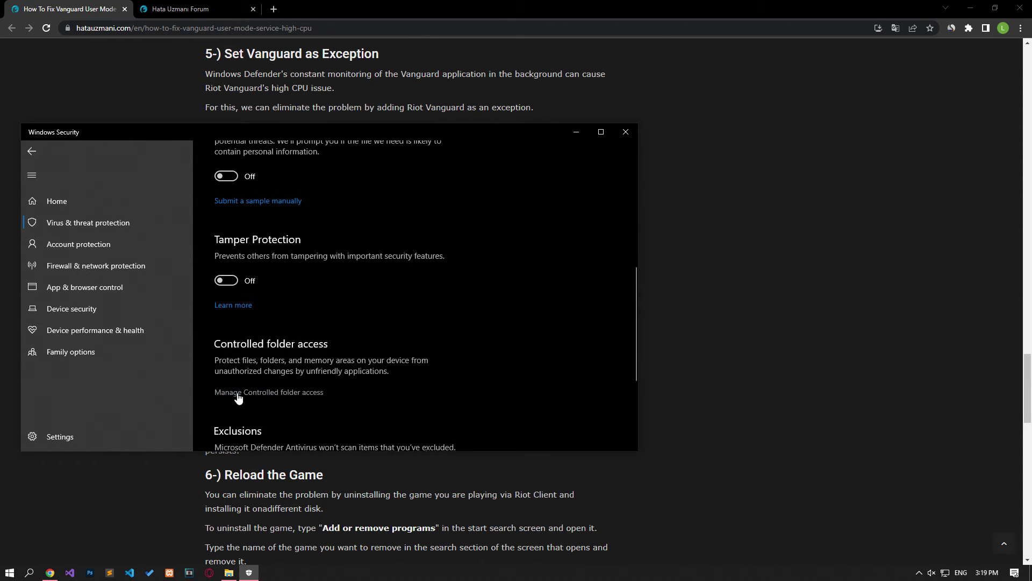
{"action": "left_click", "coordinate": [302, 393]}
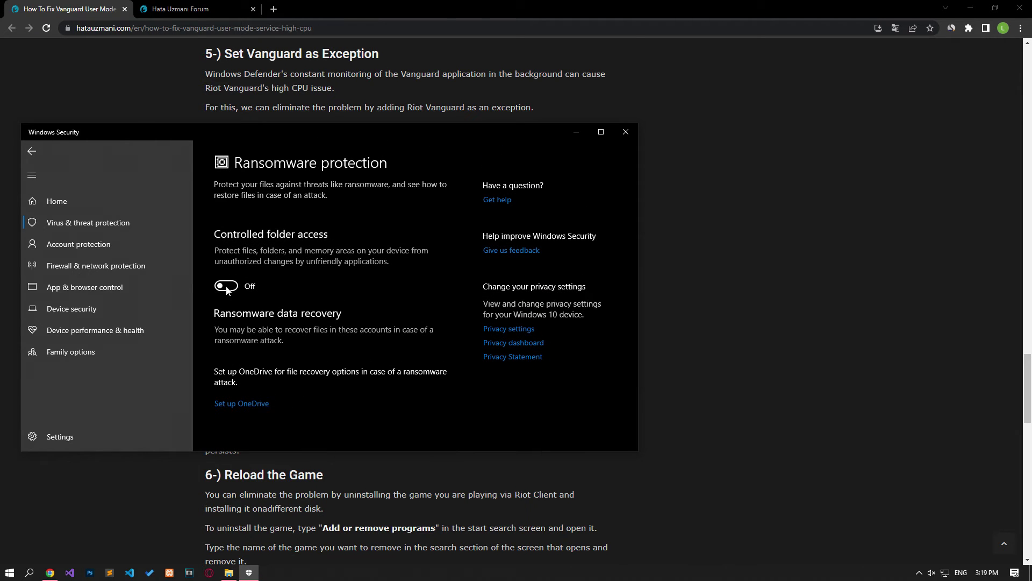
{"action": "left_click", "coordinate": [28, 151]}
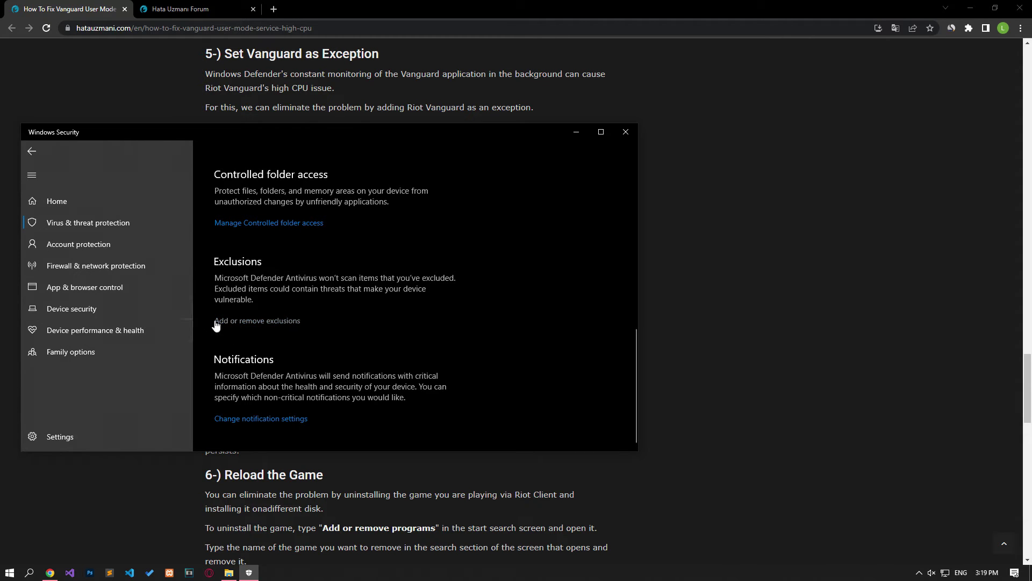
{"action": "left_click", "coordinate": [275, 321]}
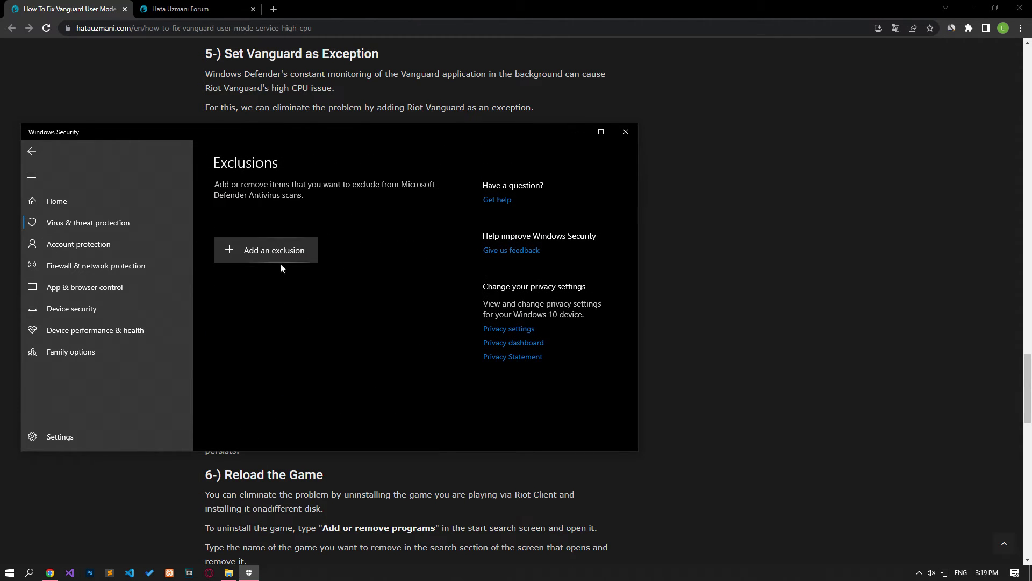
Add C:\Program Files\Riot Vanguard as a folder exclusion, then close Windows Security.
{"action": "left_click", "coordinate": [277, 254]}
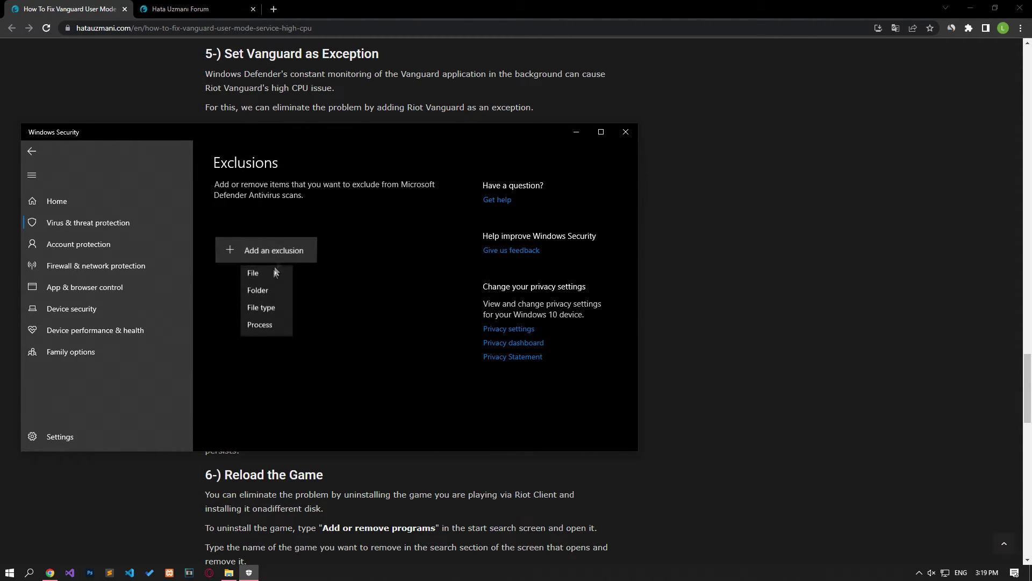
{"action": "left_click", "coordinate": [258, 298]}
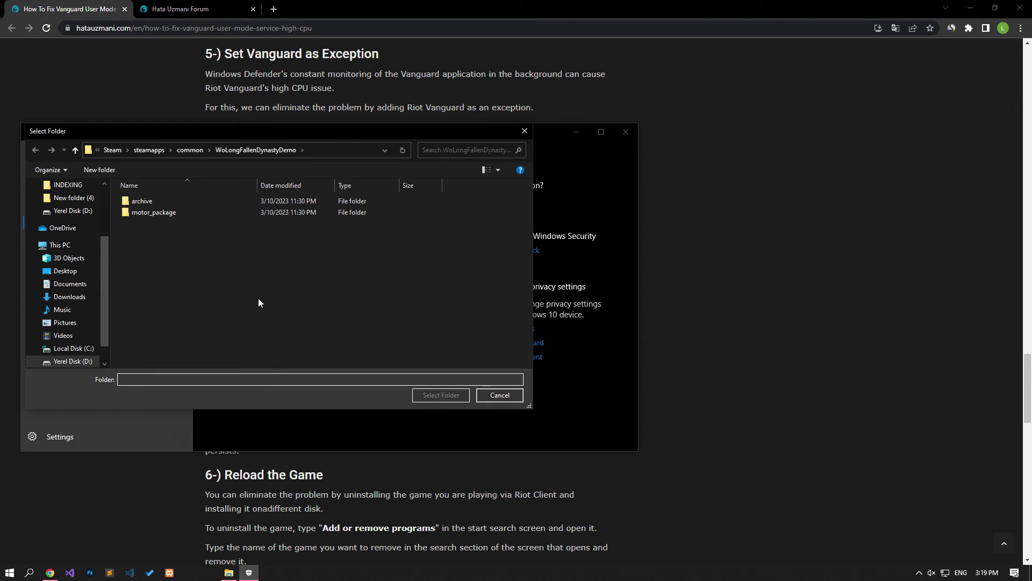
{"action": "left_click", "coordinate": [81, 349]}
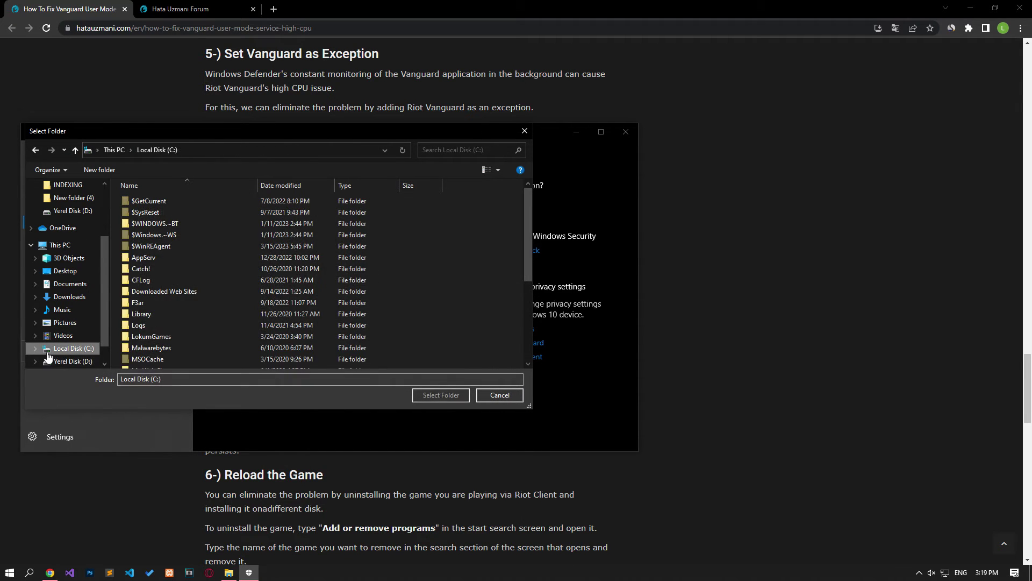
{"action": "scroll", "coordinate": [202, 336], "scroll_direction": "down", "scroll_amount": 3}
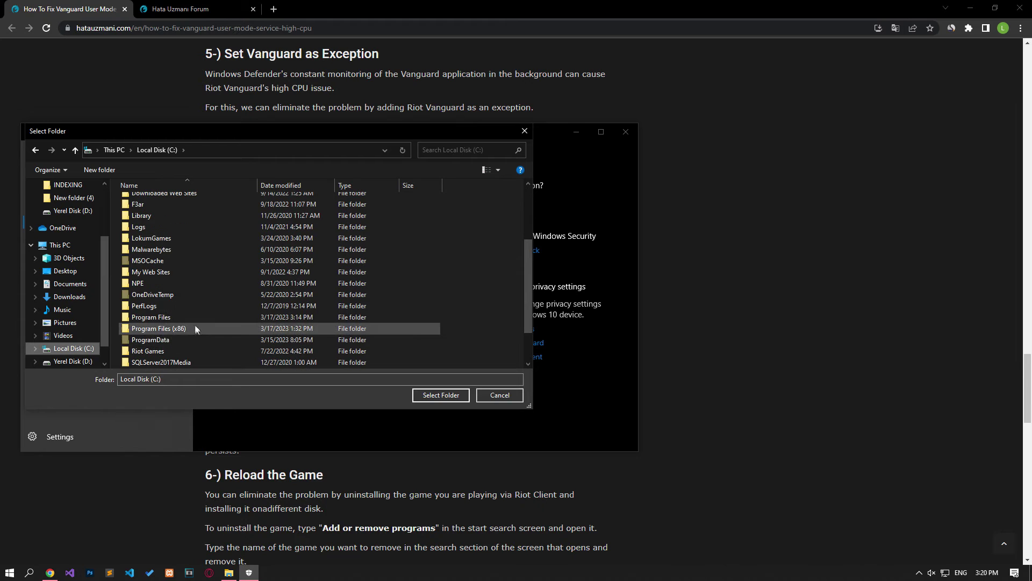
{"action": "left_click", "coordinate": [152, 317]}
{"action": "double_click", "coordinate": [153, 318]}
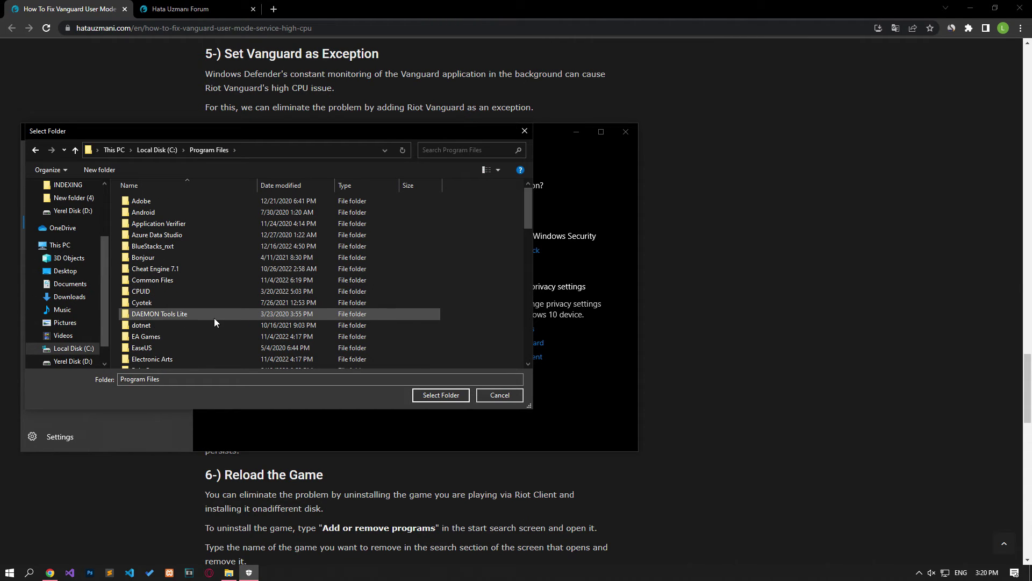
{"action": "key", "text": "r"}
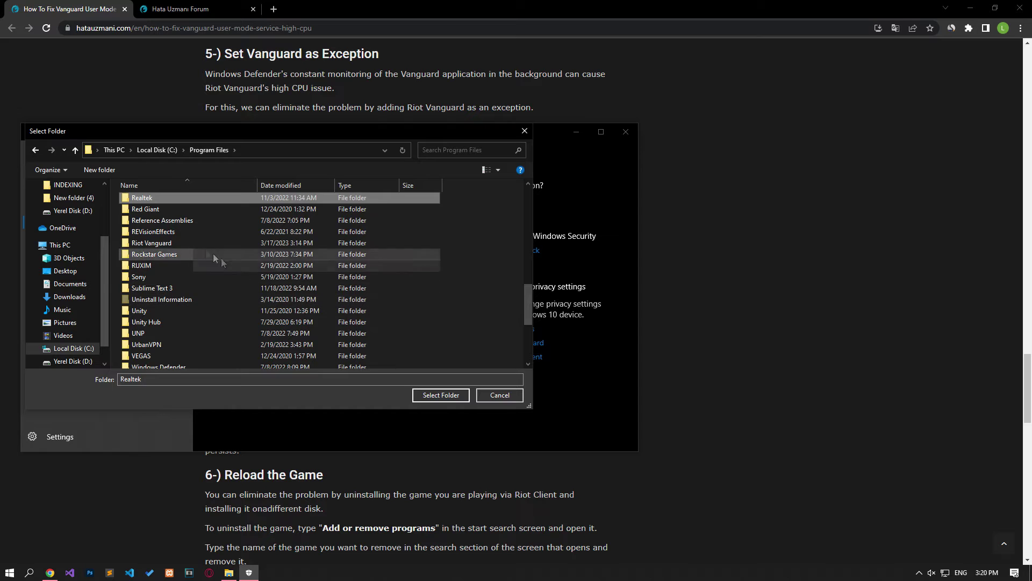
{"action": "key", "text": "r"}
{"action": "key", "text": "r"}
{"action": "key", "text": "r"}
{"action": "key", "text": "r"}
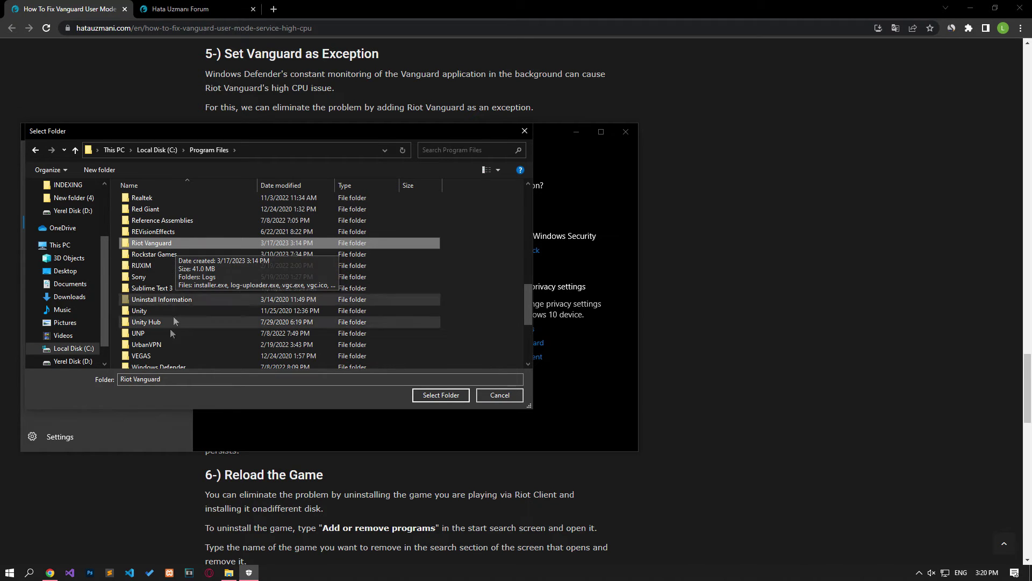
{"action": "left_click", "coordinate": [420, 398]}
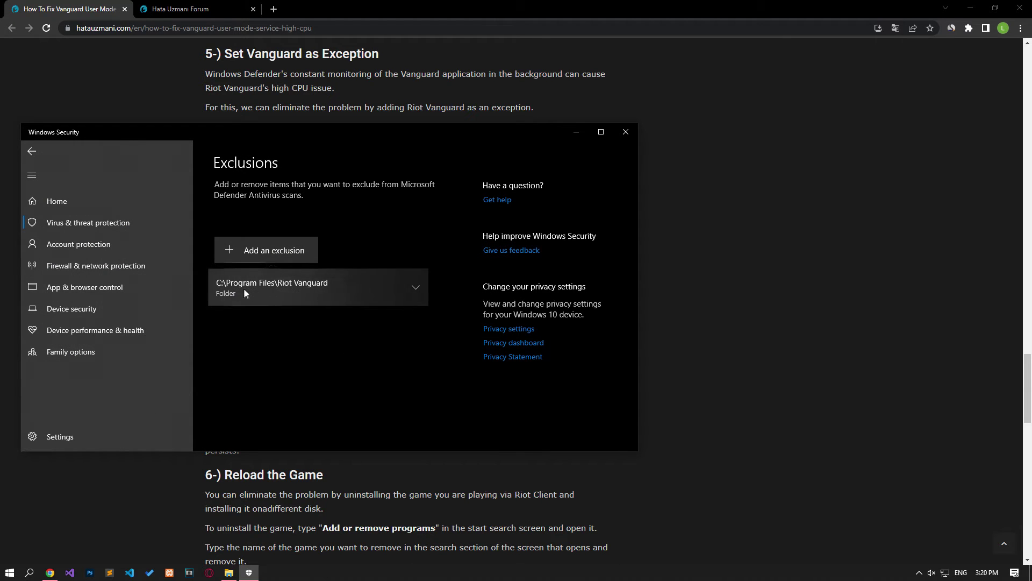
{"action": "left_click", "coordinate": [617, 136]}
{"action": "left_click", "coordinate": [2, 574]}
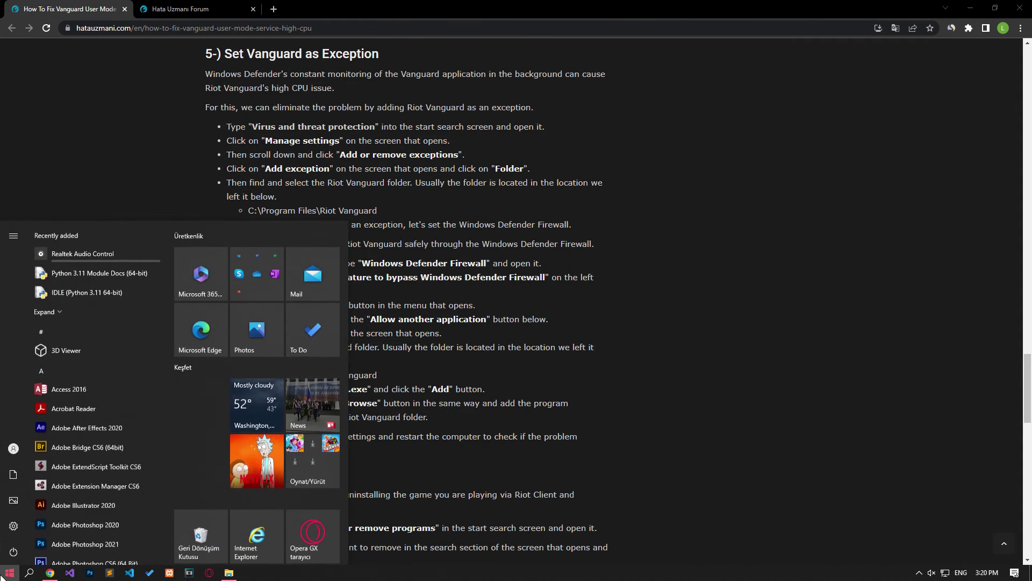
Open Windows Defender Firewall's allowed apps list, unlock it with Change settings, and start Allow another app.
{"action": "type", "text": "windows"}
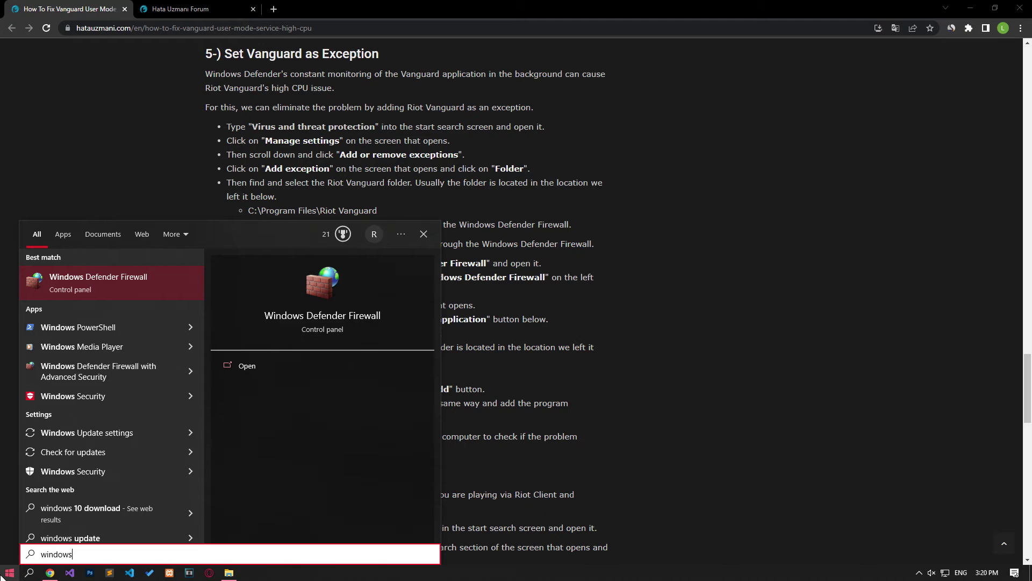
{"action": "left_click", "coordinate": [95, 295]}
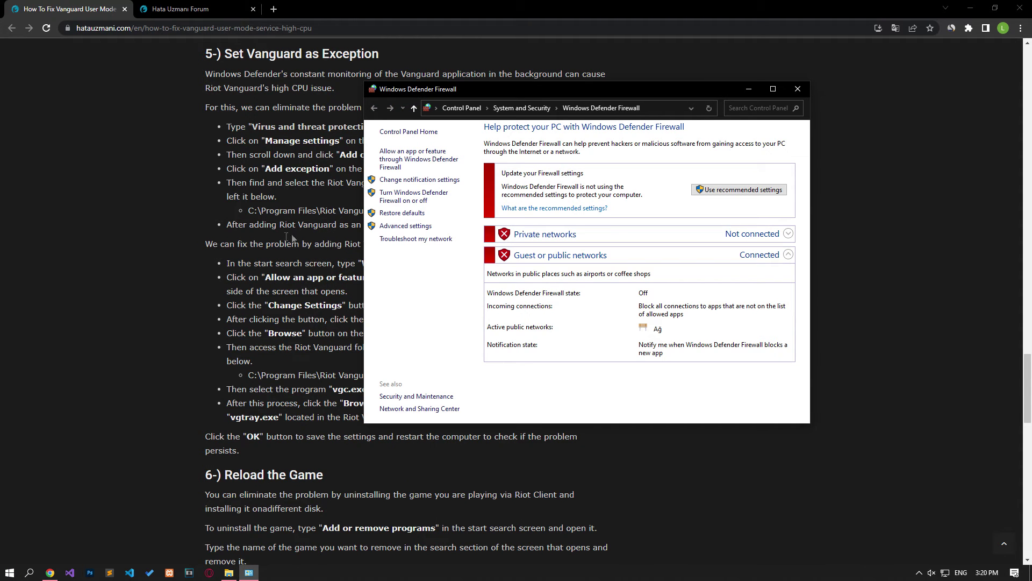
{"action": "left_click", "coordinate": [397, 168]}
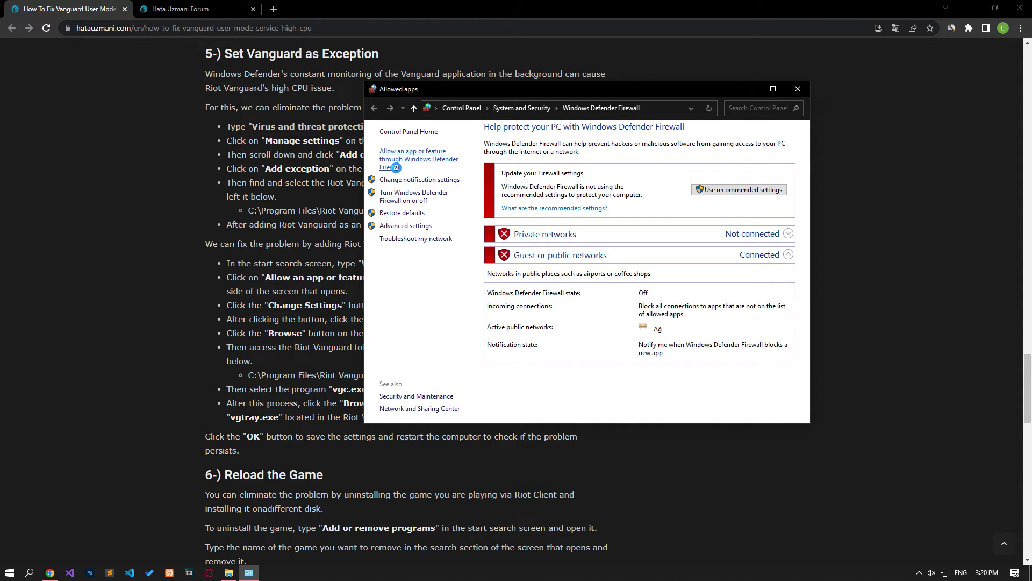
{"action": "left_click", "coordinate": [688, 163]}
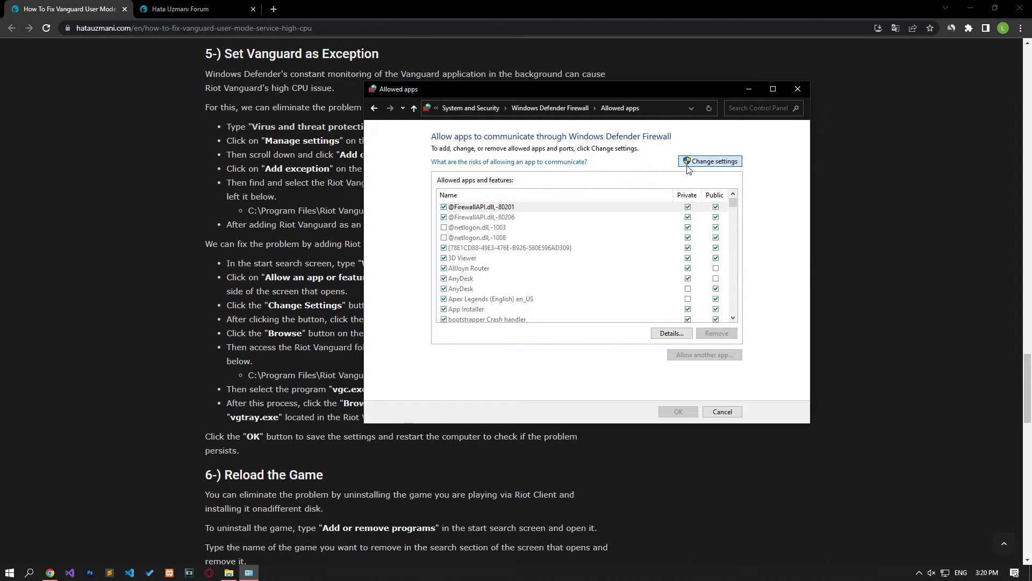
{"action": "left_click", "coordinate": [689, 356]}
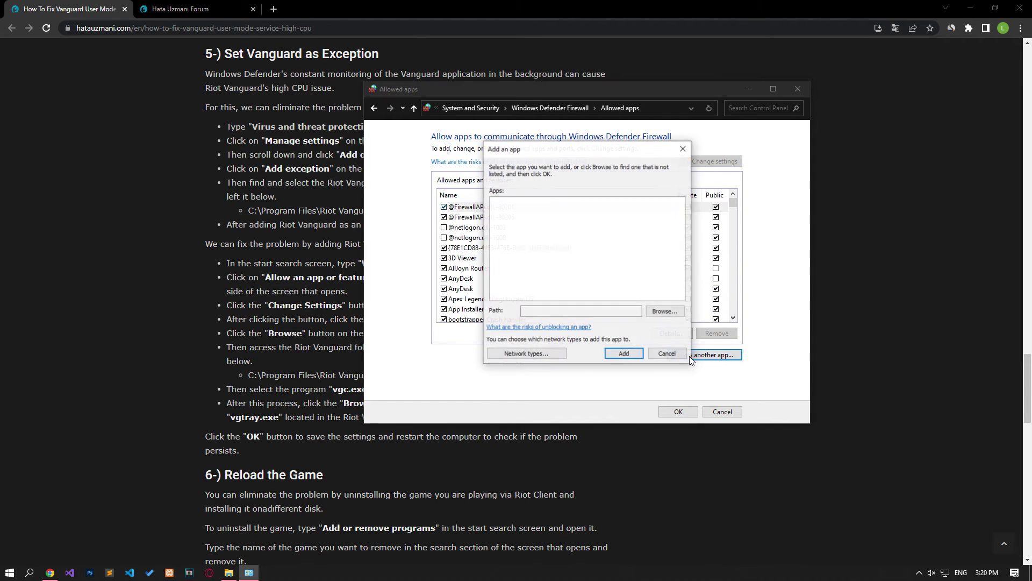
Add vgtray.exe from C:\Program Files\Riot Vanguard as an allowed app.
{"action": "left_click", "coordinate": [663, 311]}
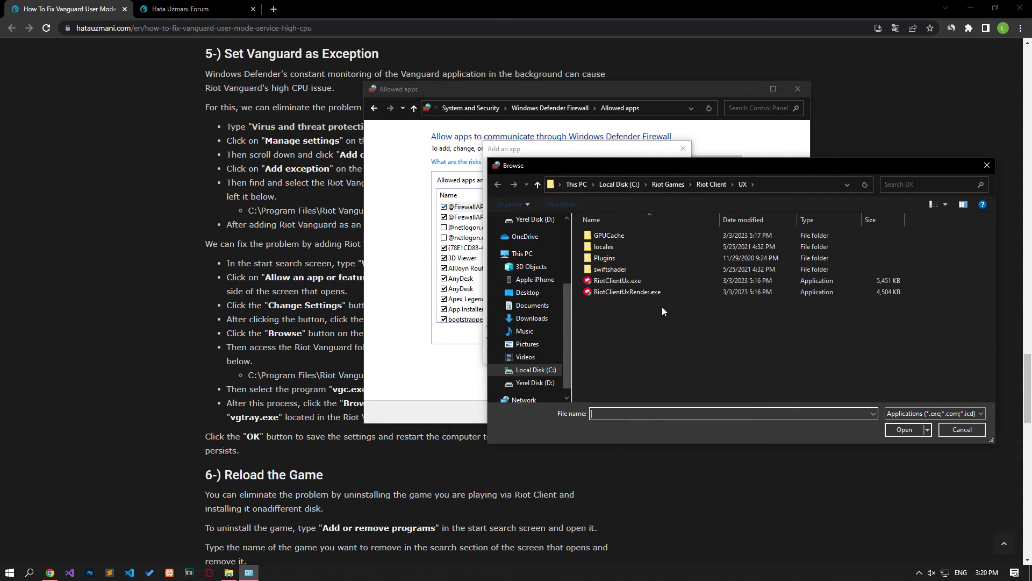
{"action": "left_click", "coordinate": [627, 186]}
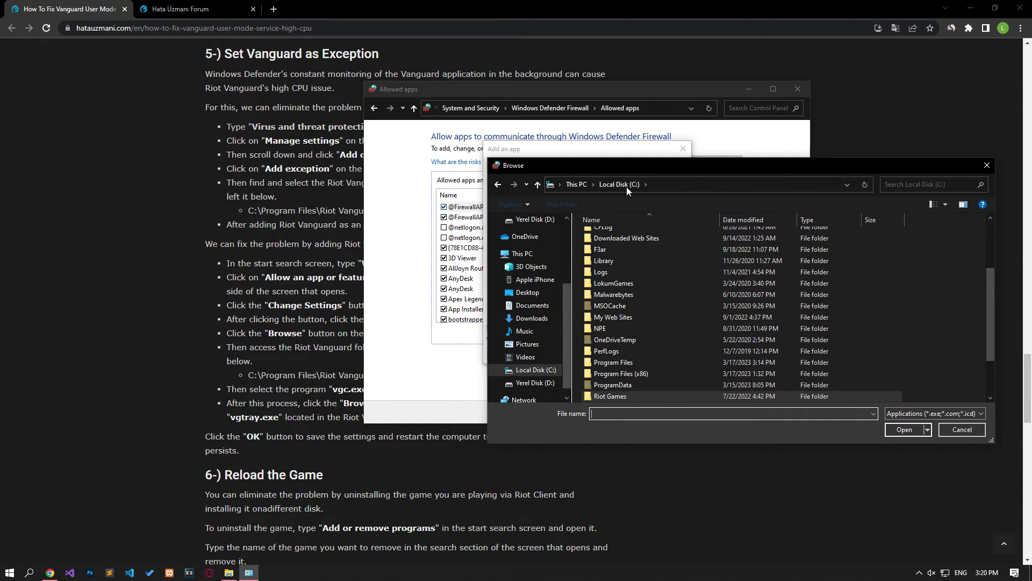
{"action": "double_click", "coordinate": [627, 363]}
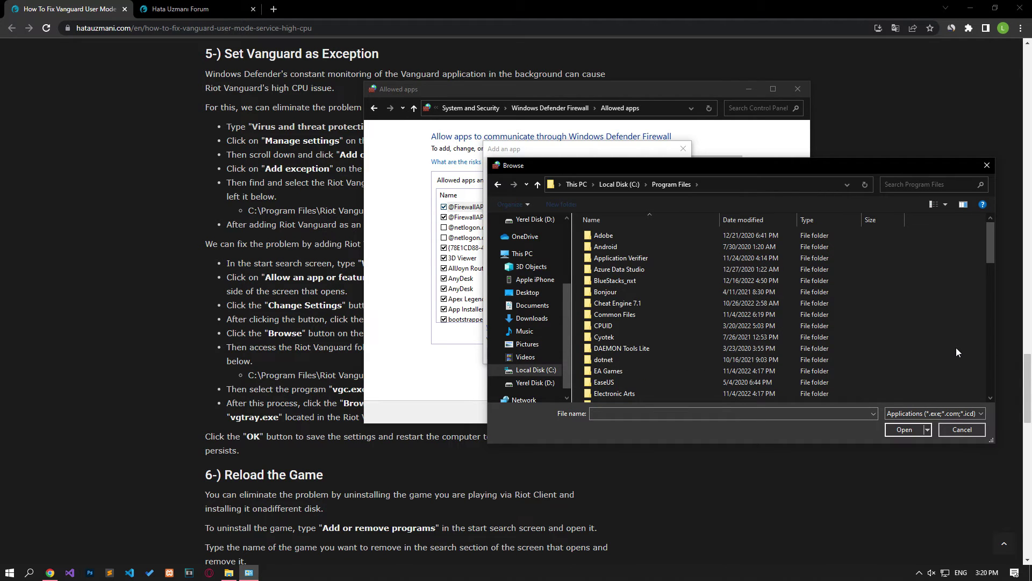
{"action": "key", "text": "r"}
{"action": "key", "text": "r"}
{"action": "key", "text": "r"}
{"action": "key", "text": "r"}
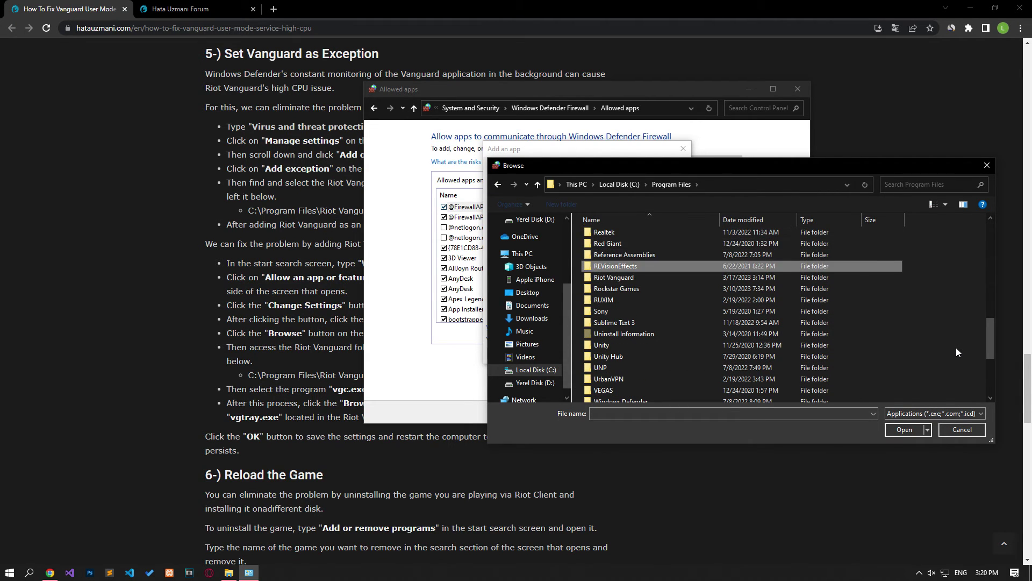
{"action": "key", "text": "r"}
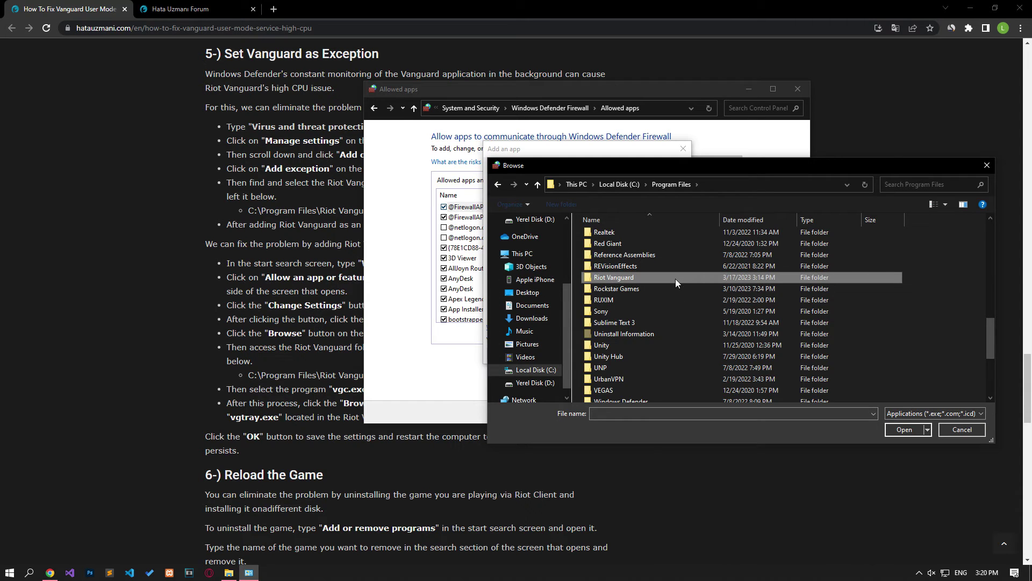
{"action": "double_click", "coordinate": [610, 278]}
{"action": "left_click", "coordinate": [601, 282]}
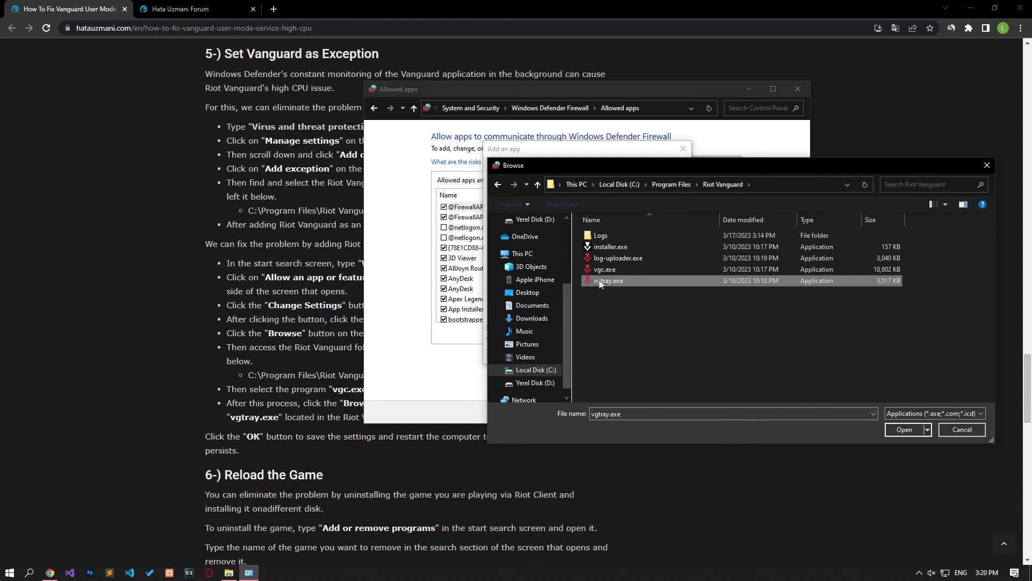
{"action": "left_click", "coordinate": [903, 430]}
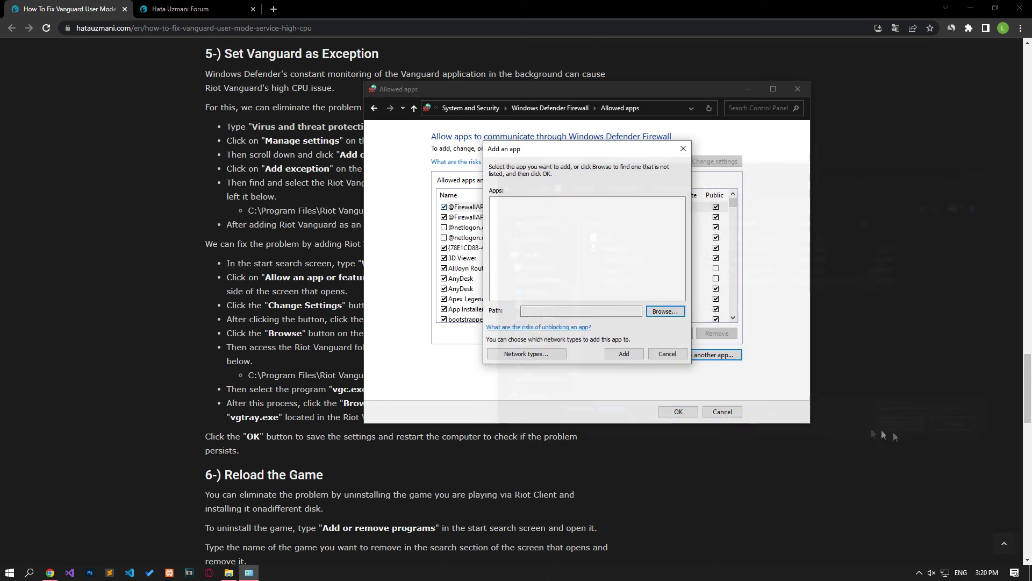
{"action": "left_click", "coordinate": [623, 354]}
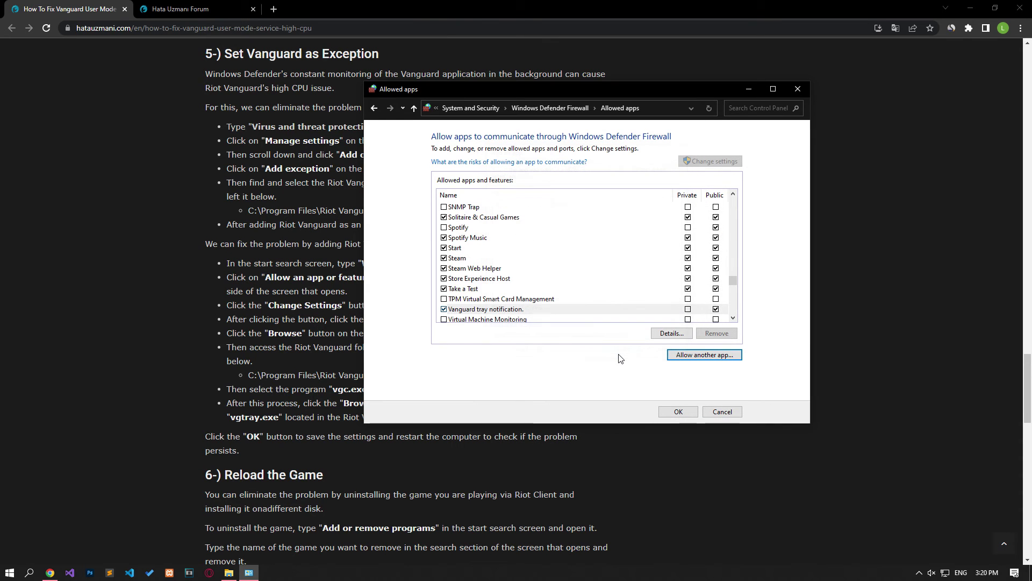
Add vgc.exe as a second allowed app, save with OK, and close the Firewall window.
{"action": "left_click", "coordinate": [718, 357]}
{"action": "left_click", "coordinate": [660, 316]}
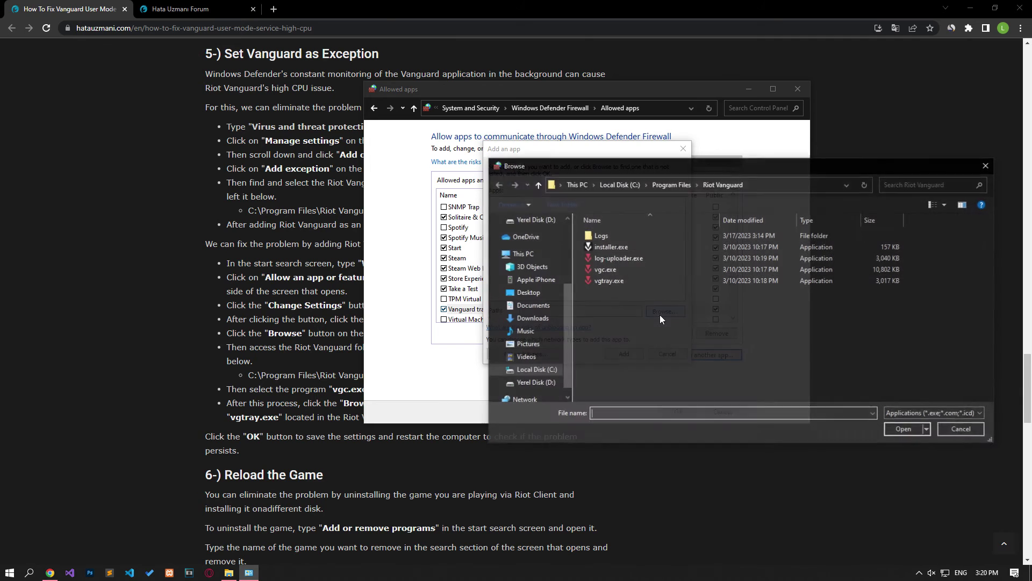
{"action": "left_click", "coordinate": [611, 275]}
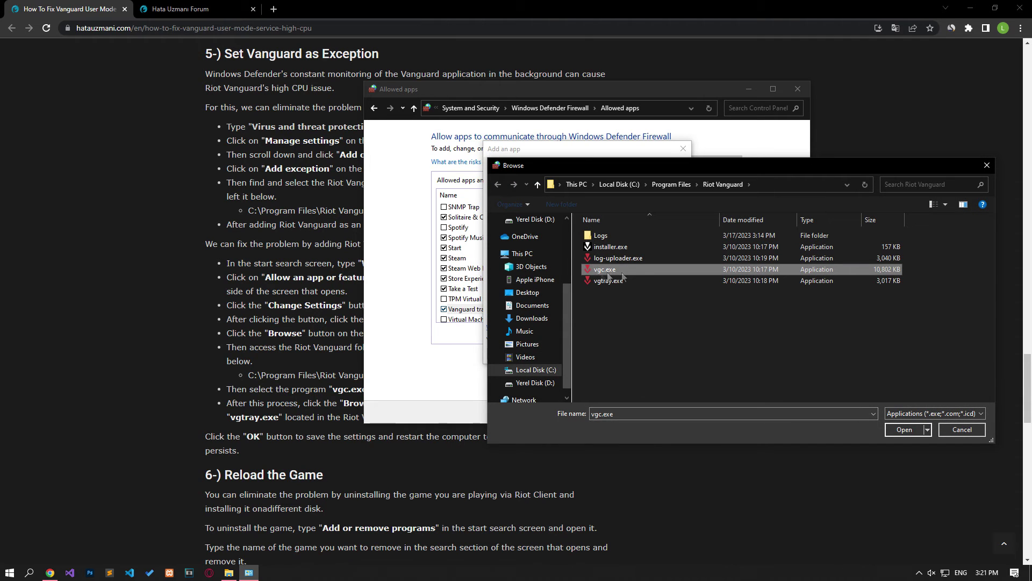
{"action": "left_click", "coordinate": [903, 429]}
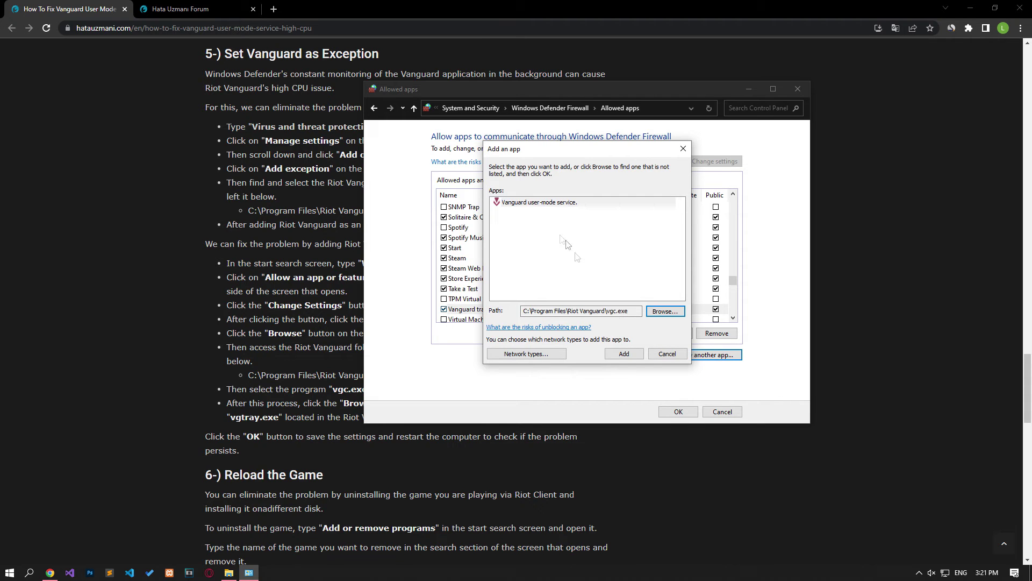
{"action": "left_click", "coordinate": [623, 354]}
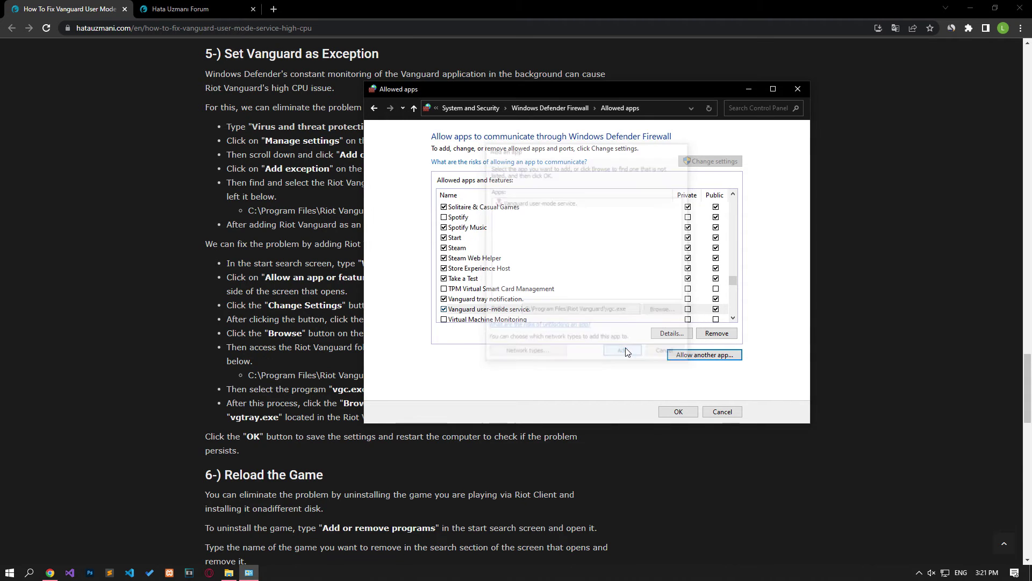
{"action": "left_click", "coordinate": [678, 411]}
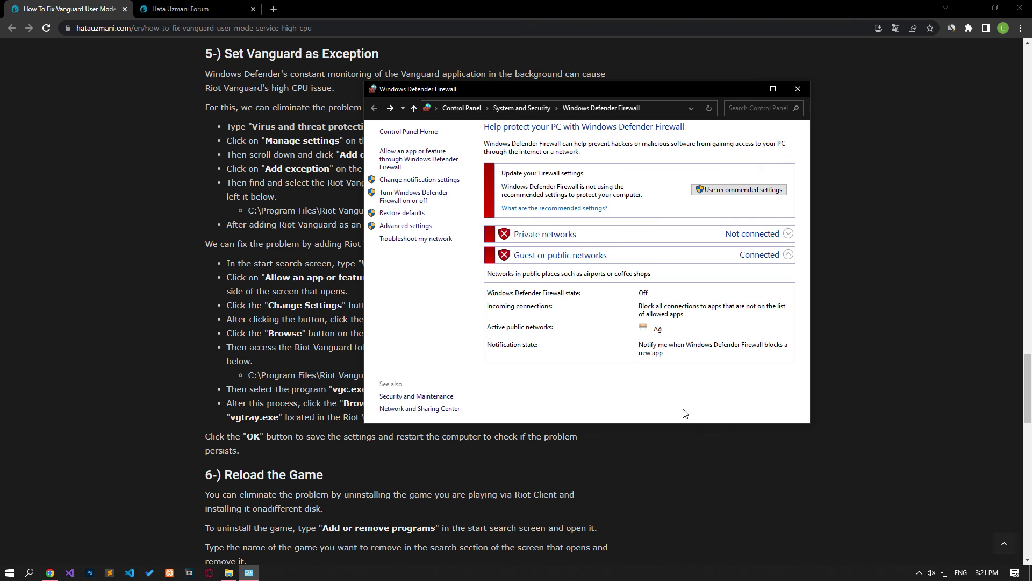
{"action": "left_click", "coordinate": [798, 90]}
{"action": "left_click", "coordinate": [8, 571]}
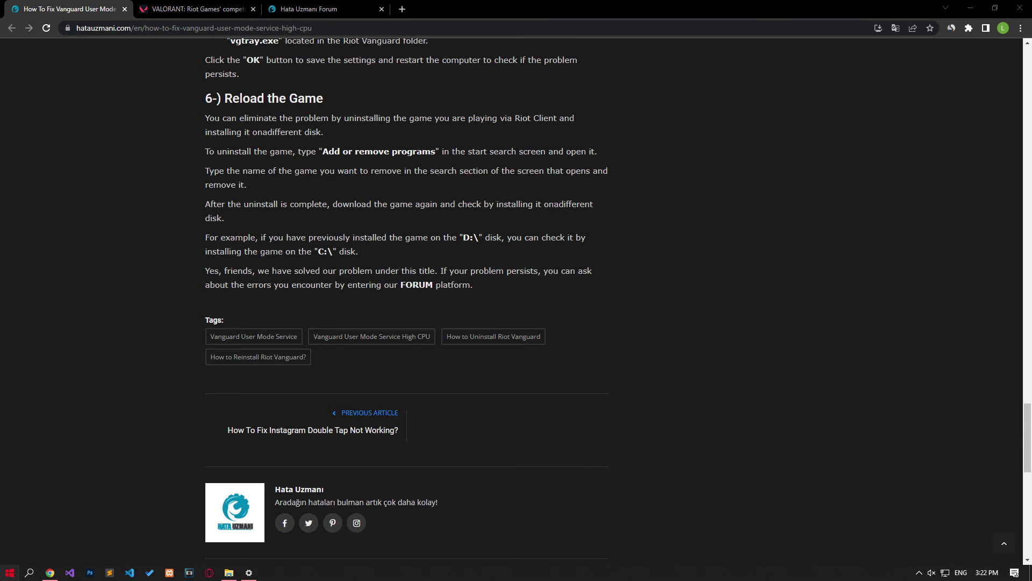
Find VALORANT in Add or remove programs, then close Settings and show the playvalorant.com tab.
{"action": "left_click", "coordinate": [10, 572]}
{"action": "type", "text": "add"}
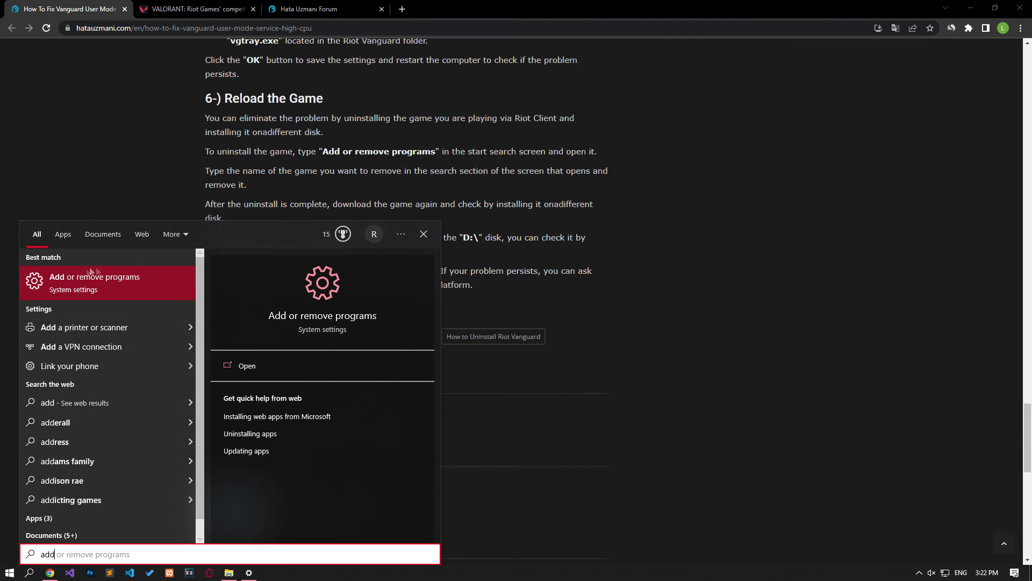
{"action": "left_click", "coordinate": [102, 275]}
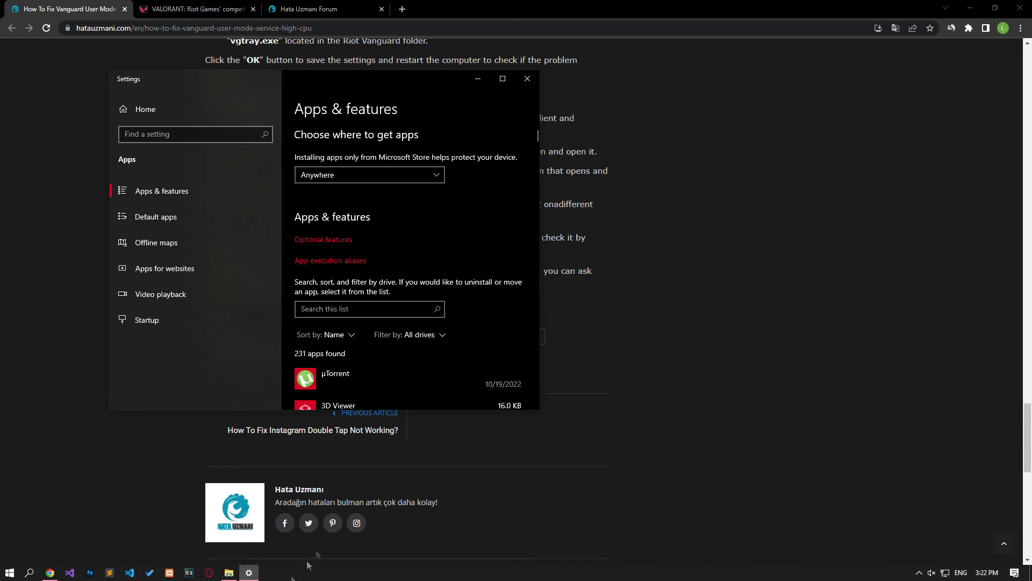
{"action": "left_click", "coordinate": [320, 310]}
{"action": "type", "text": "va"}
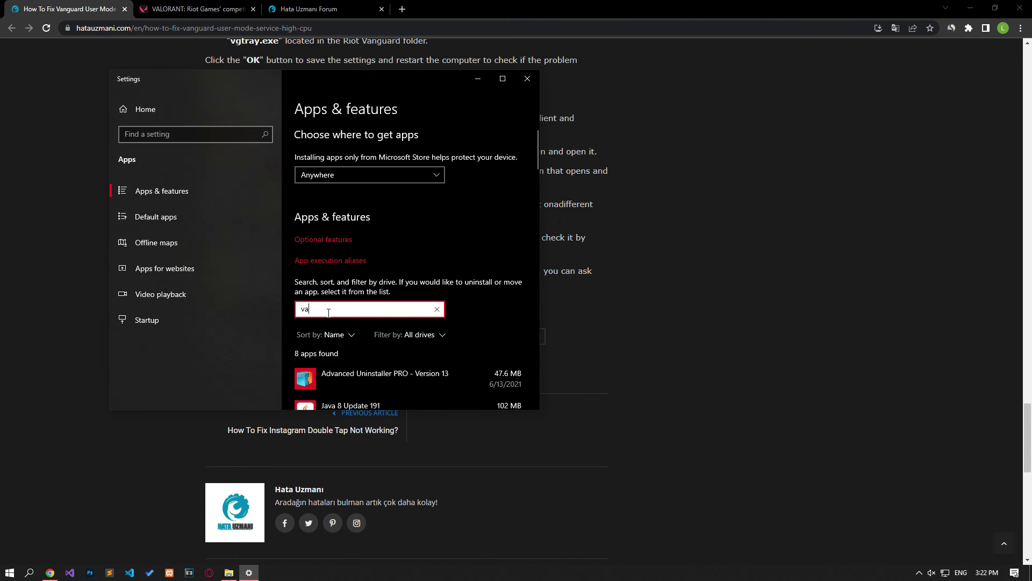
{"action": "type", "text": "lorant"}
{"action": "left_click", "coordinate": [290, 372]}
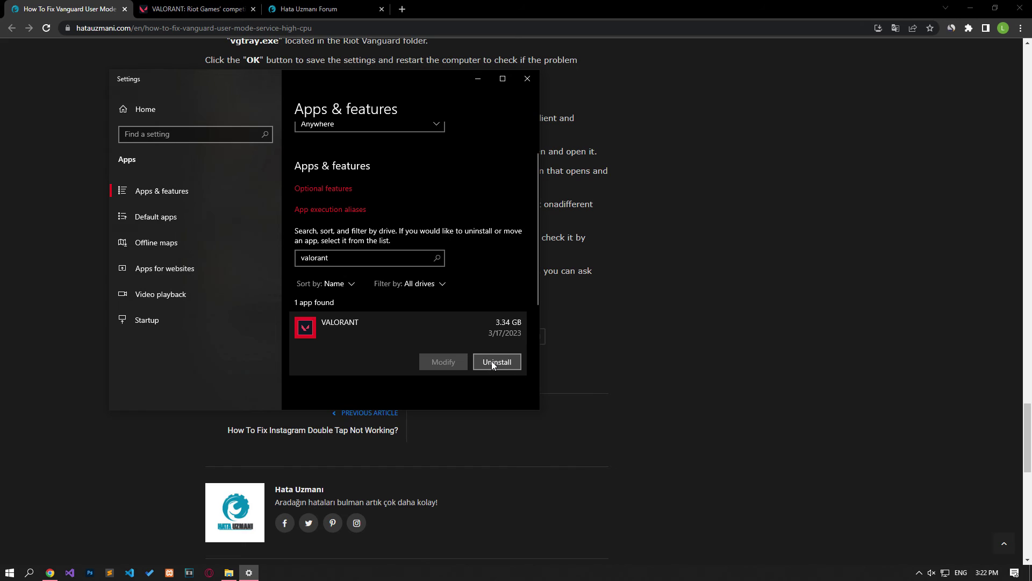
{"action": "left_click", "coordinate": [527, 78]}
{"action": "left_click", "coordinate": [194, 8]}
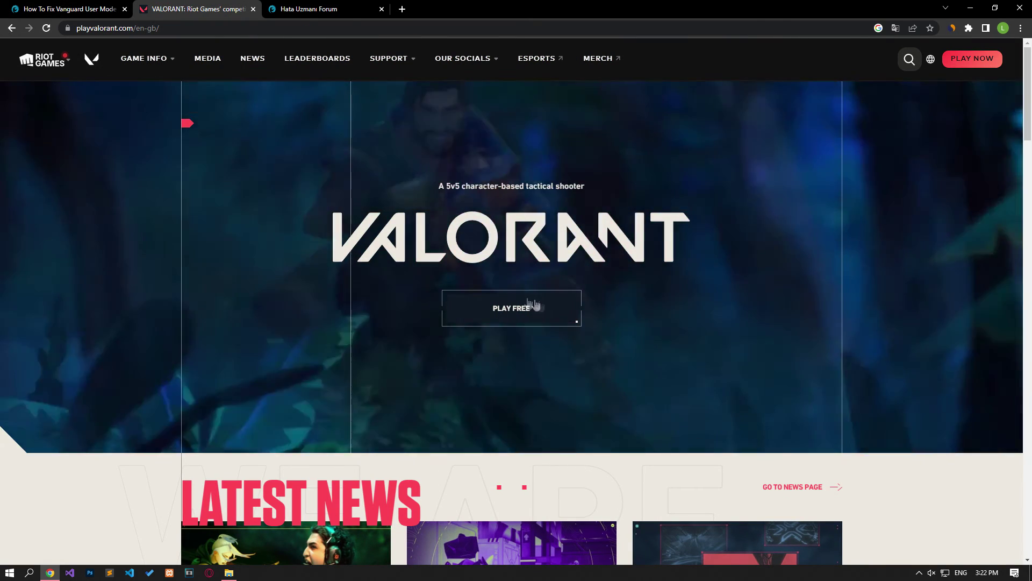
Switch Chrome back to the 'How To Fix Vanguard User Mode' article tab.
{"action": "left_click", "coordinate": [62, 5]}
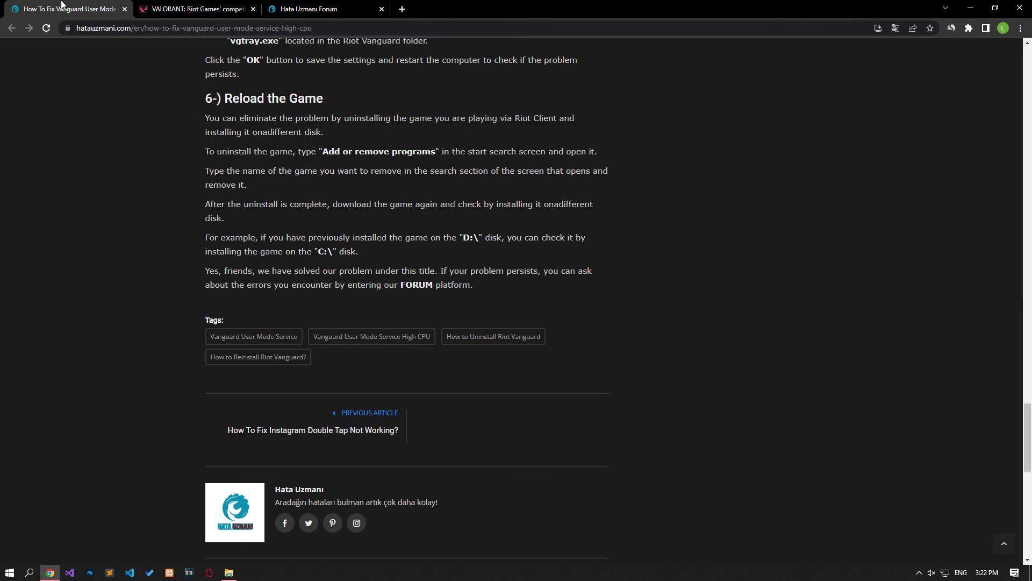